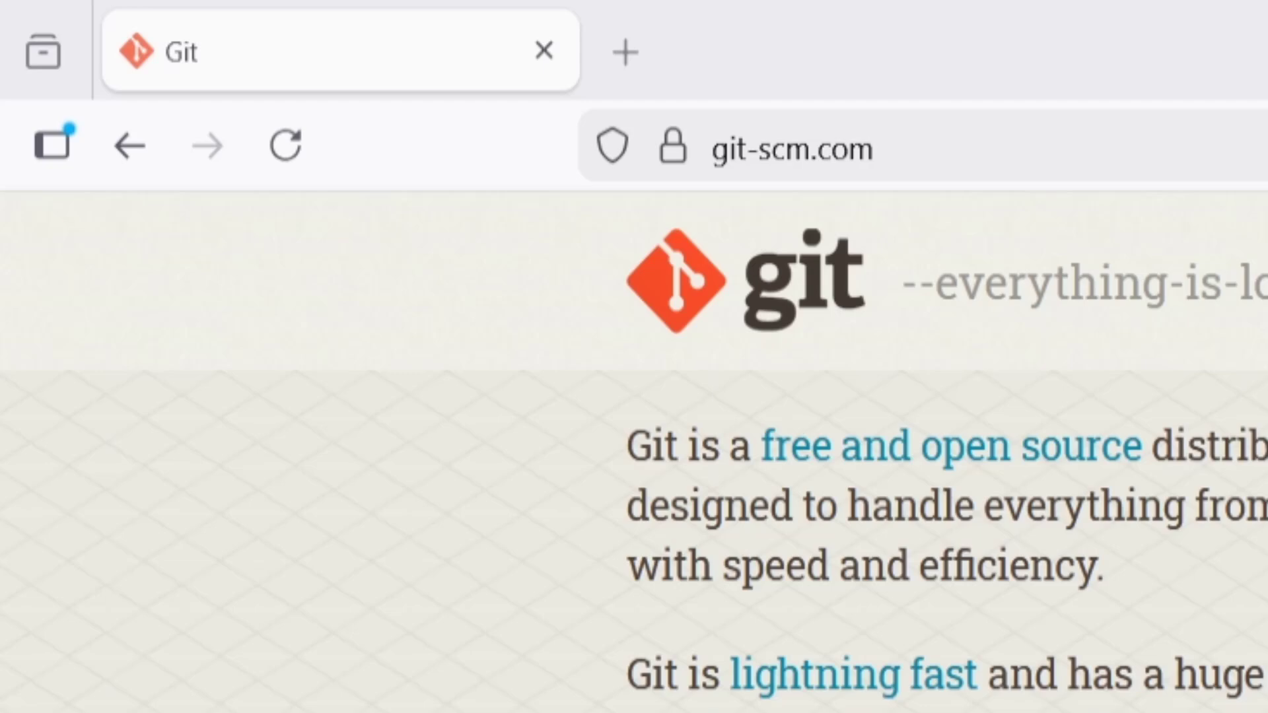
Step: Open the Windows install page from the Git home page
key("ctrl+l")
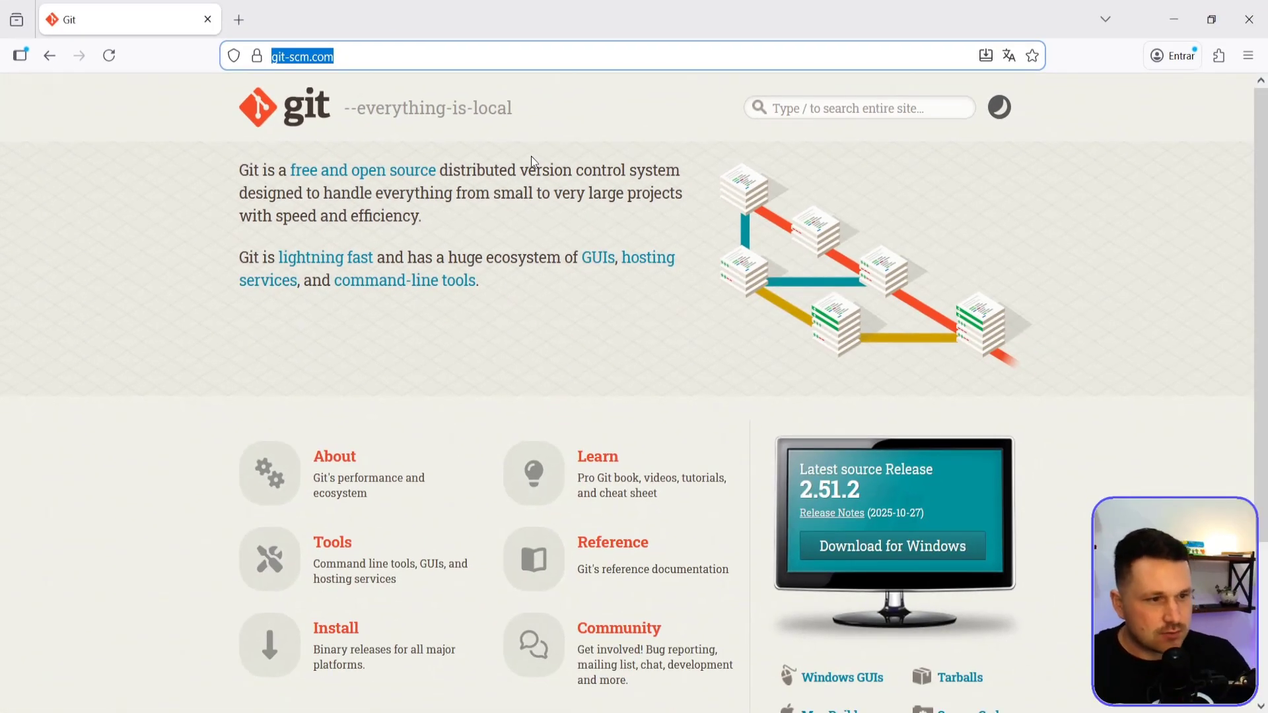
left_click(580, 250)
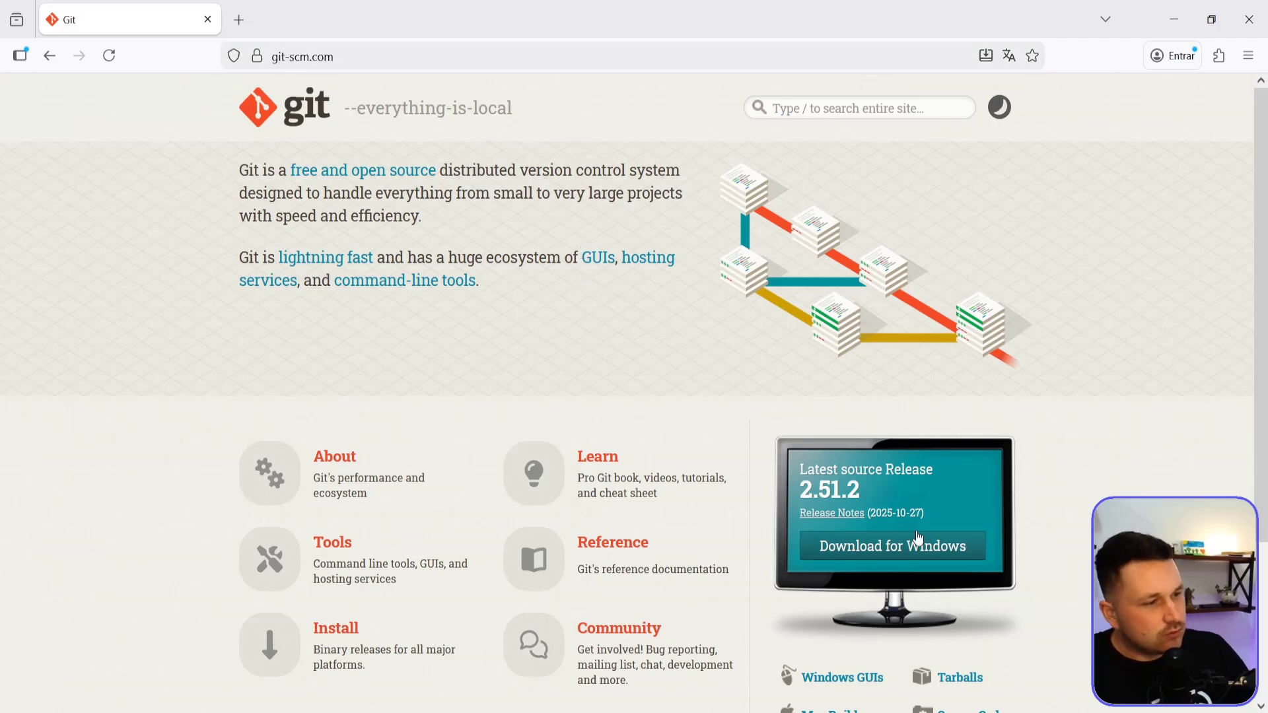
left_click(874, 548)
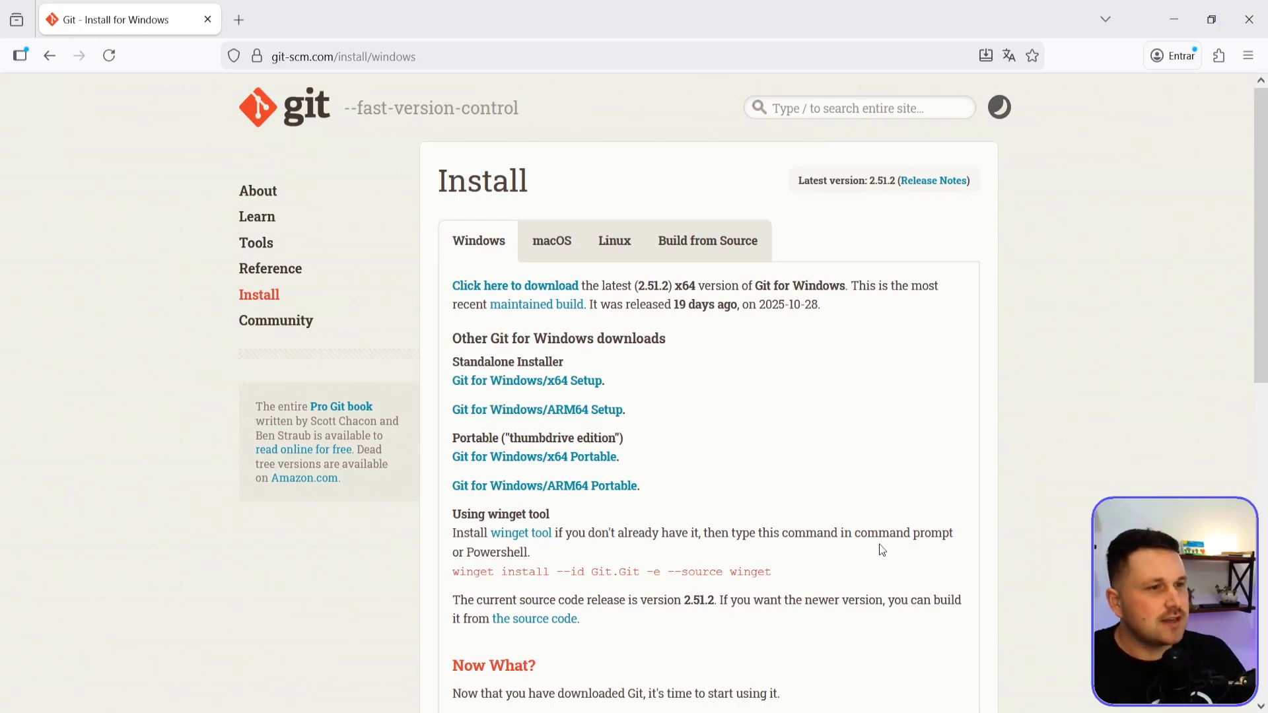
Step: Examine the macOS and Linux install instructions for Git and return to the Windows instructions
left_click(552, 242)
left_click(695, 251)
left_click(614, 242)
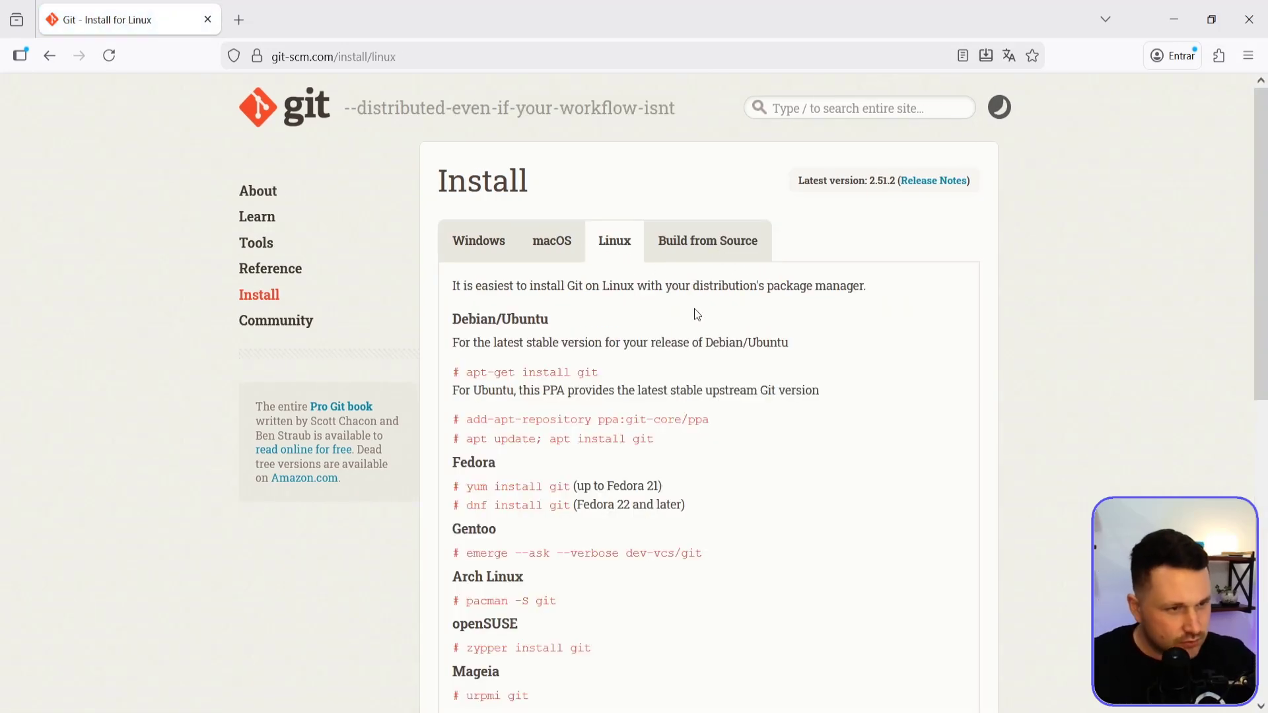
left_click(478, 241)
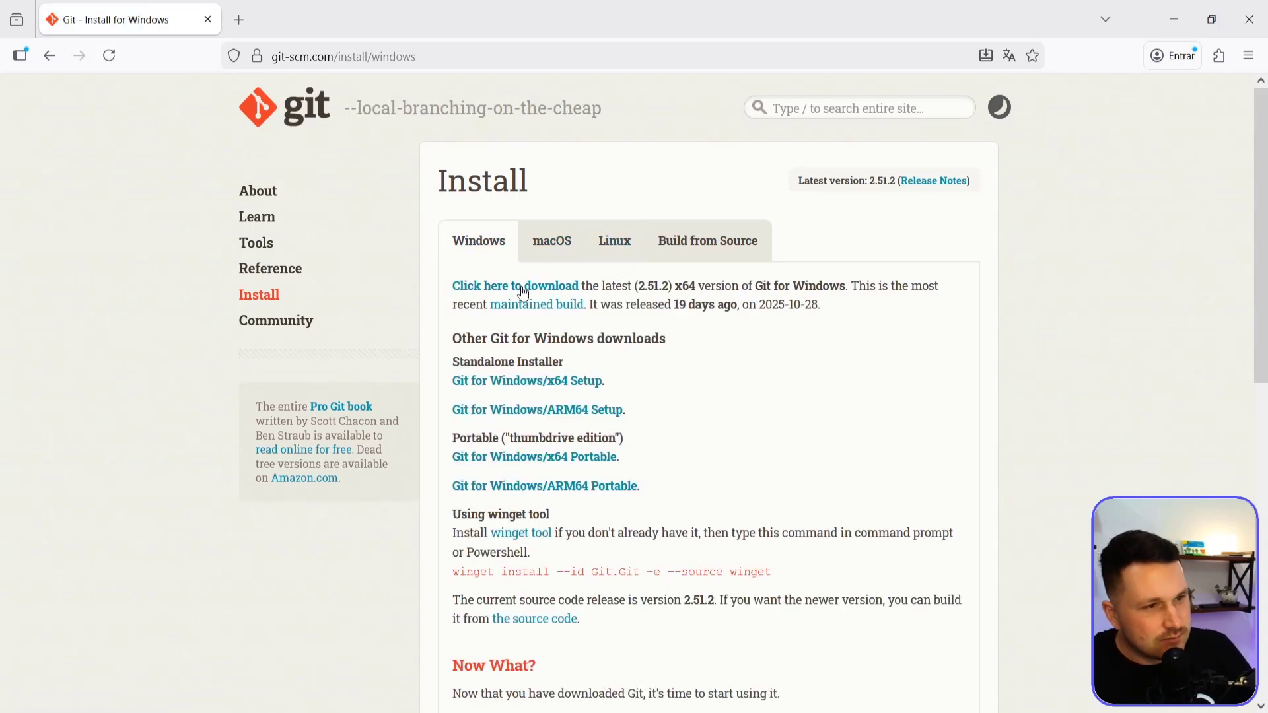
Step: Download the latest x64 version of Git for Windows
left_click_drag(452, 285, 597, 264)
left_click(582, 285)
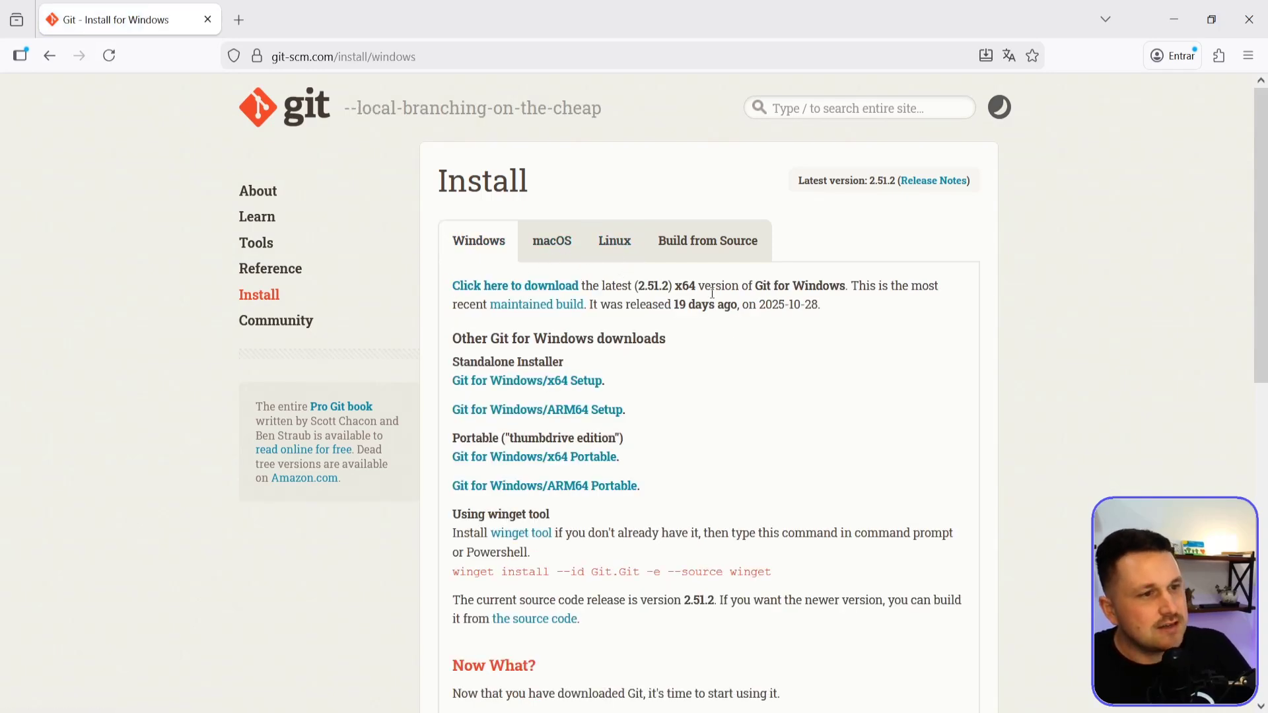
left_click(548, 288)
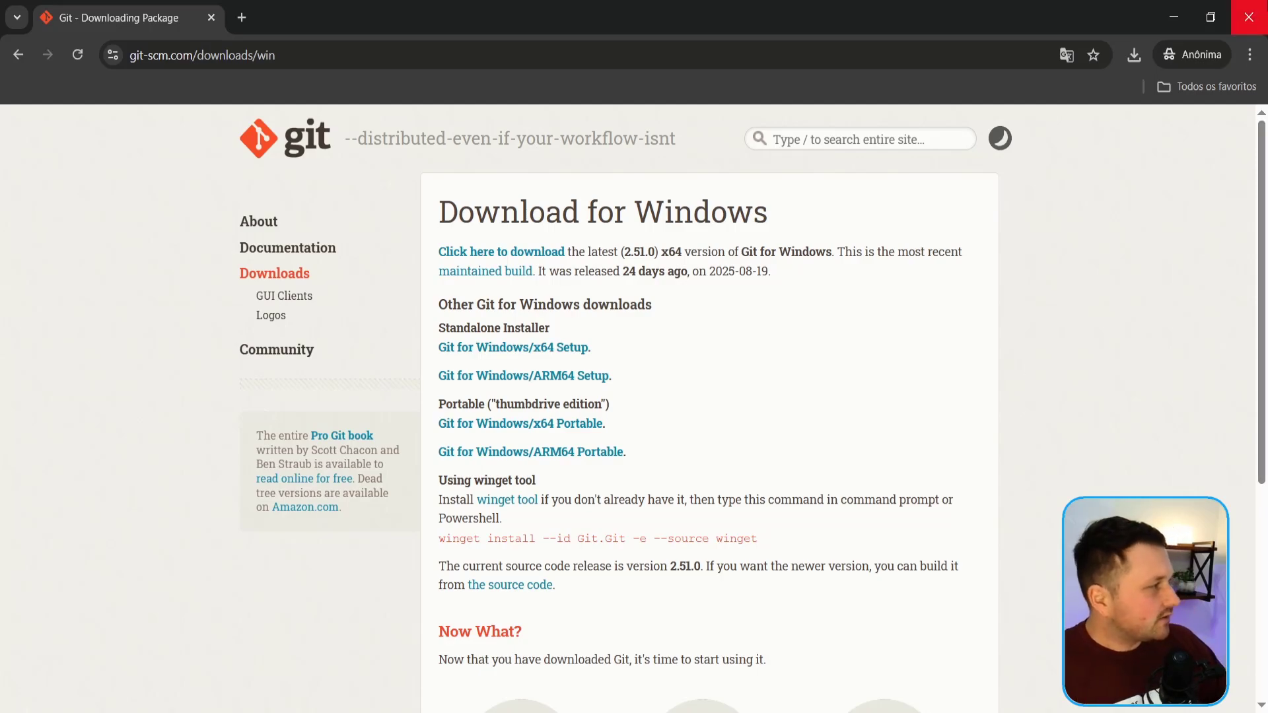
Step: Accept the GNU General Public License in the Git setup wizard and keep C:\Program Files\Git as the destination folder
left_click(1174, 17)
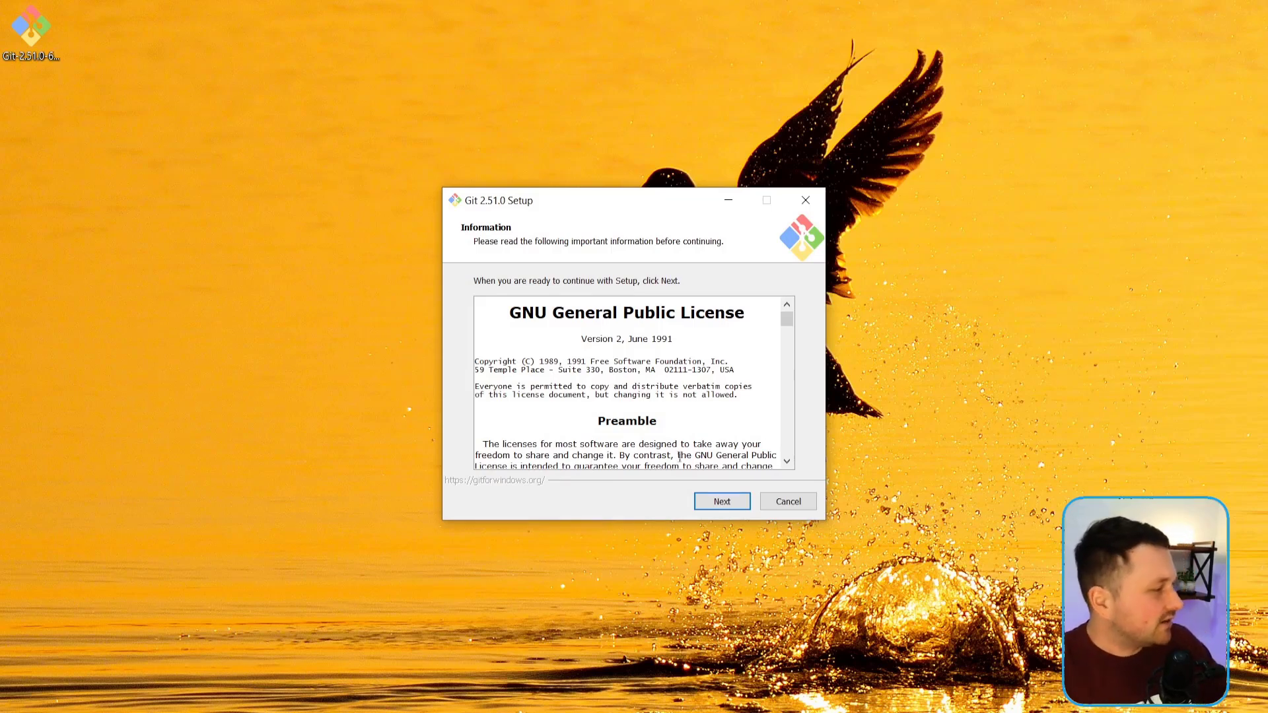
left_click(716, 507)
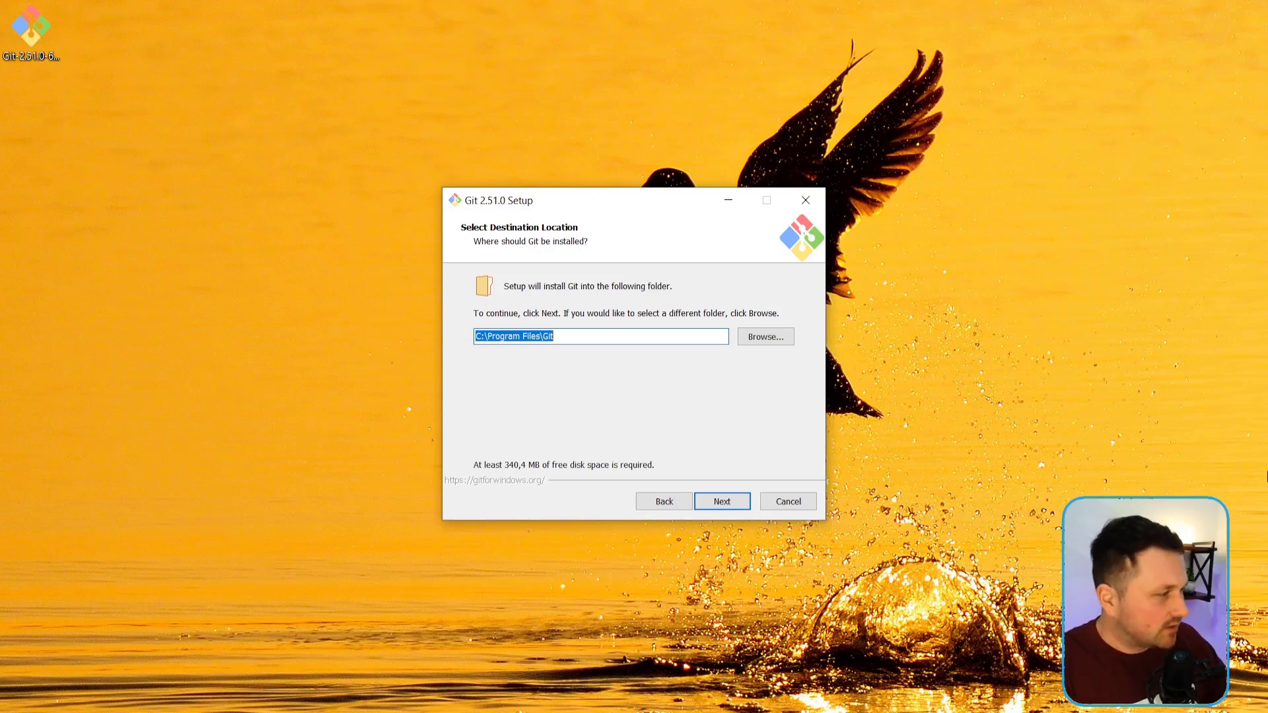
left_click(726, 505)
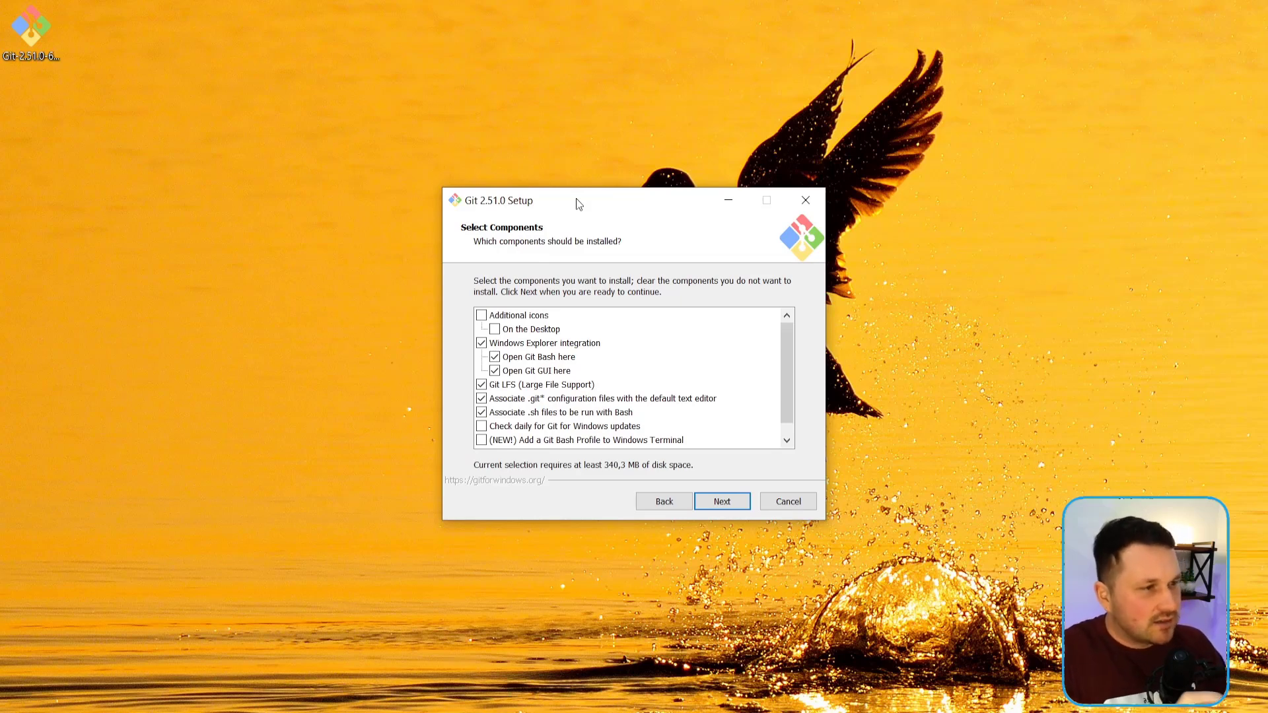
Step: Accept the preselected Git components and keep Git as the Start Menu folder
left_click(721, 503)
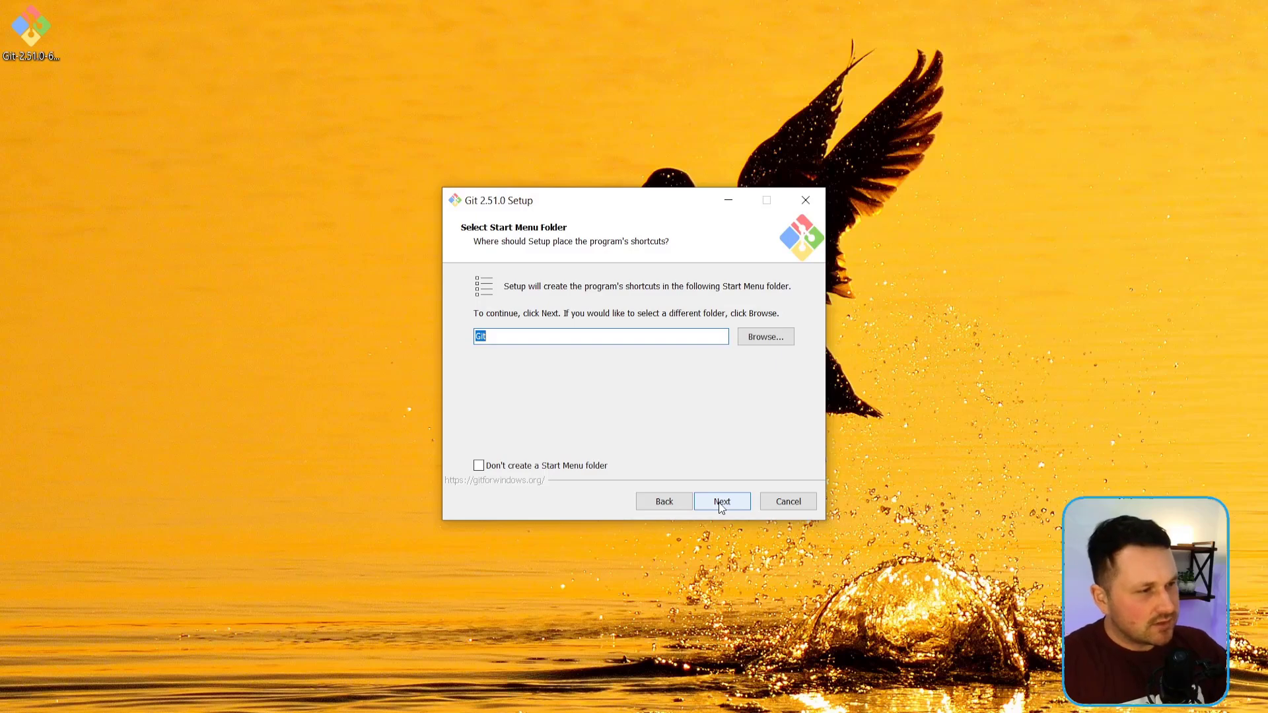
left_click(547, 337)
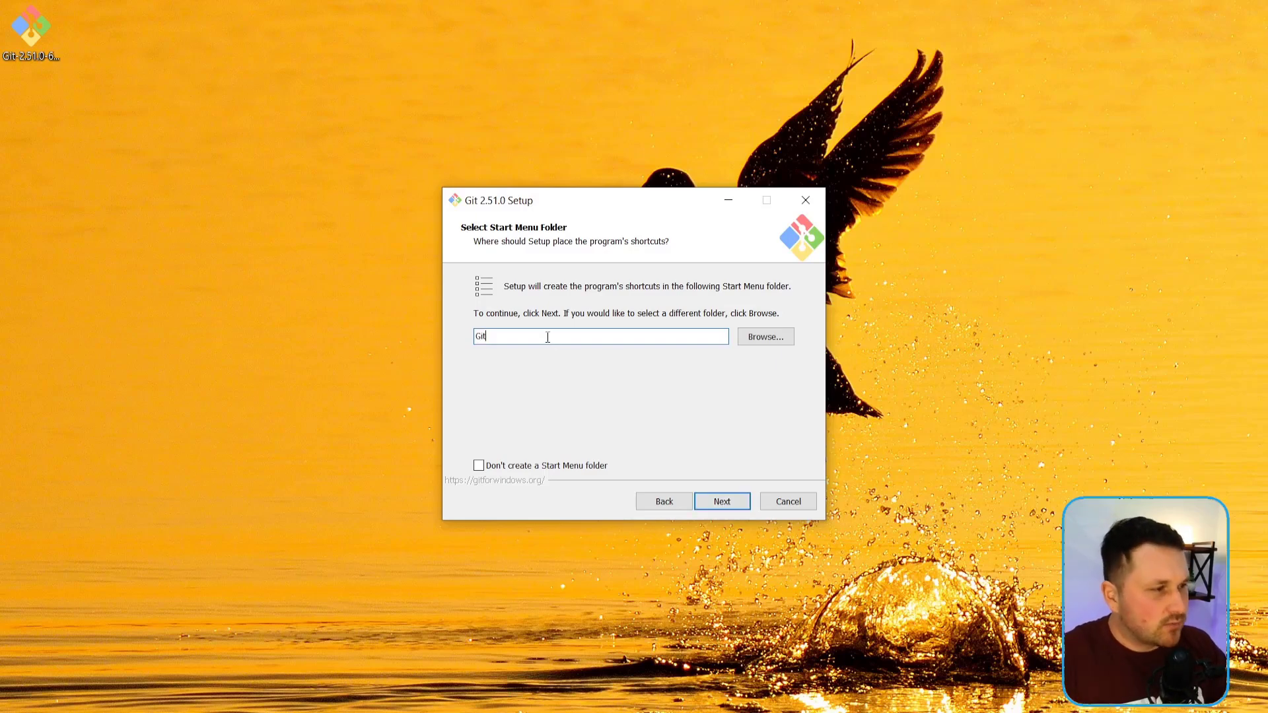
left_click(726, 508)
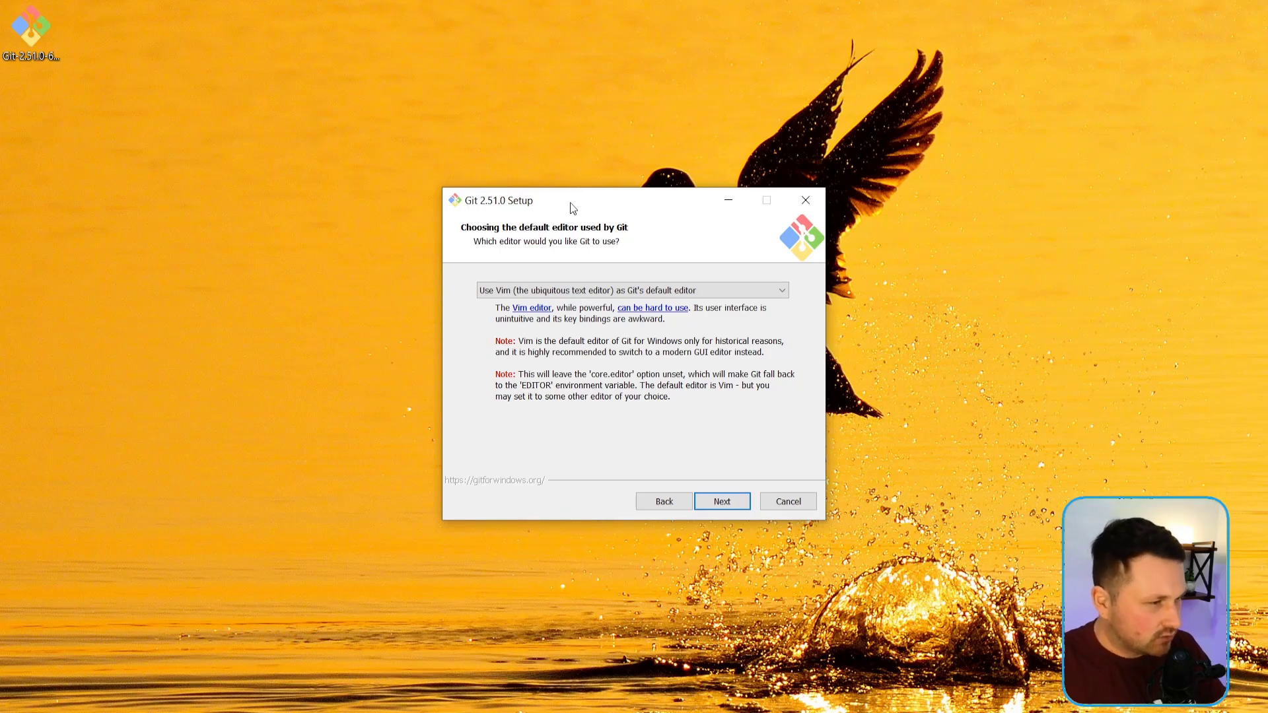
Step: Set Visual Studio Code as Git's default editor and continue the setup
left_click(606, 289)
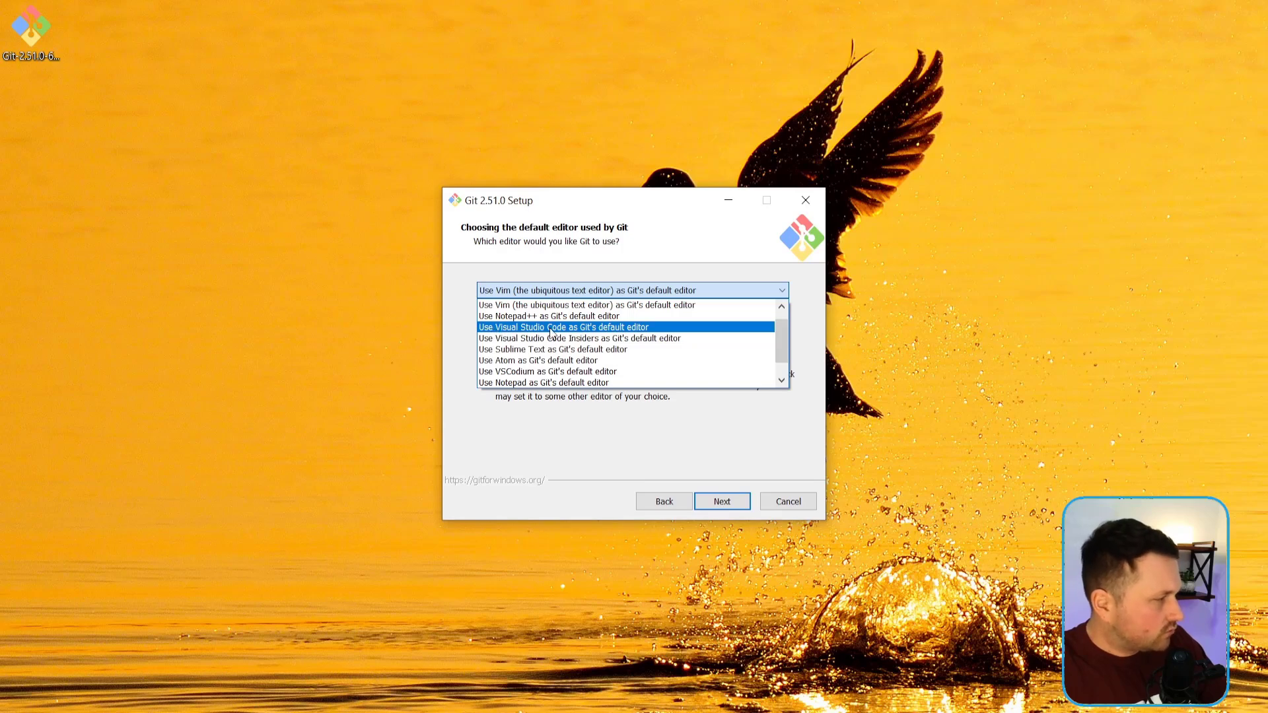
left_click(614, 328)
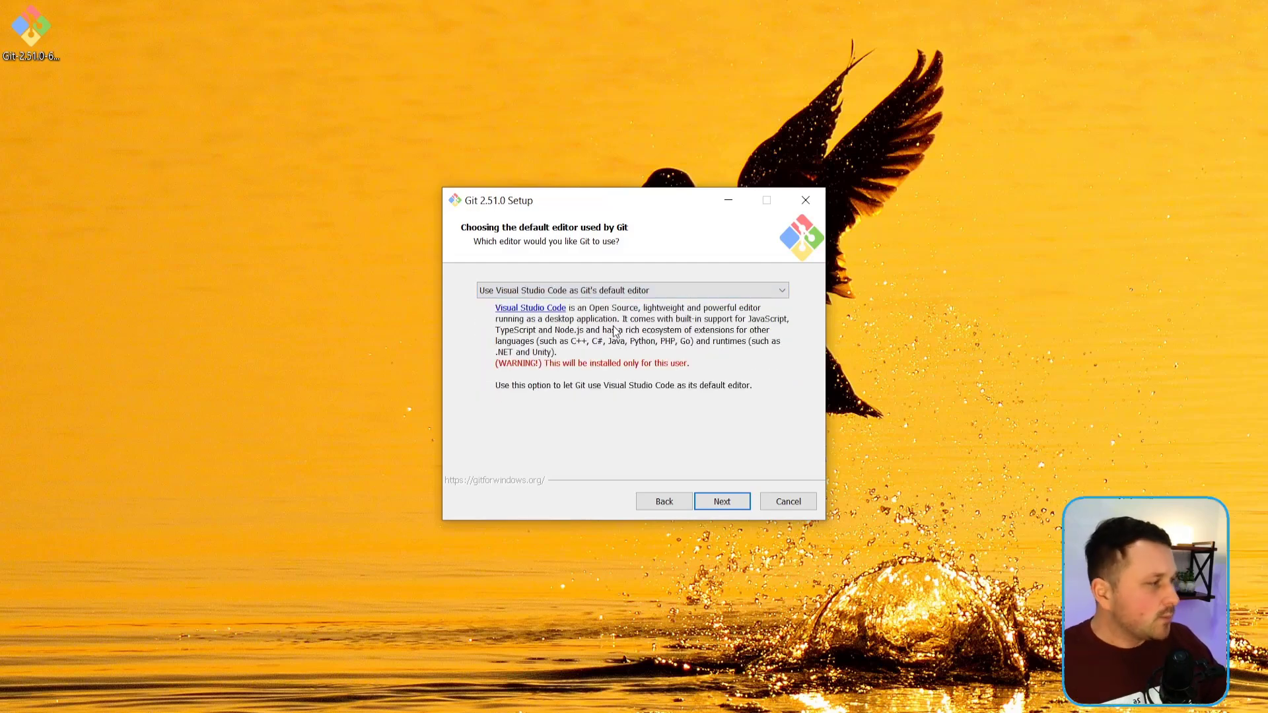
left_click(715, 497)
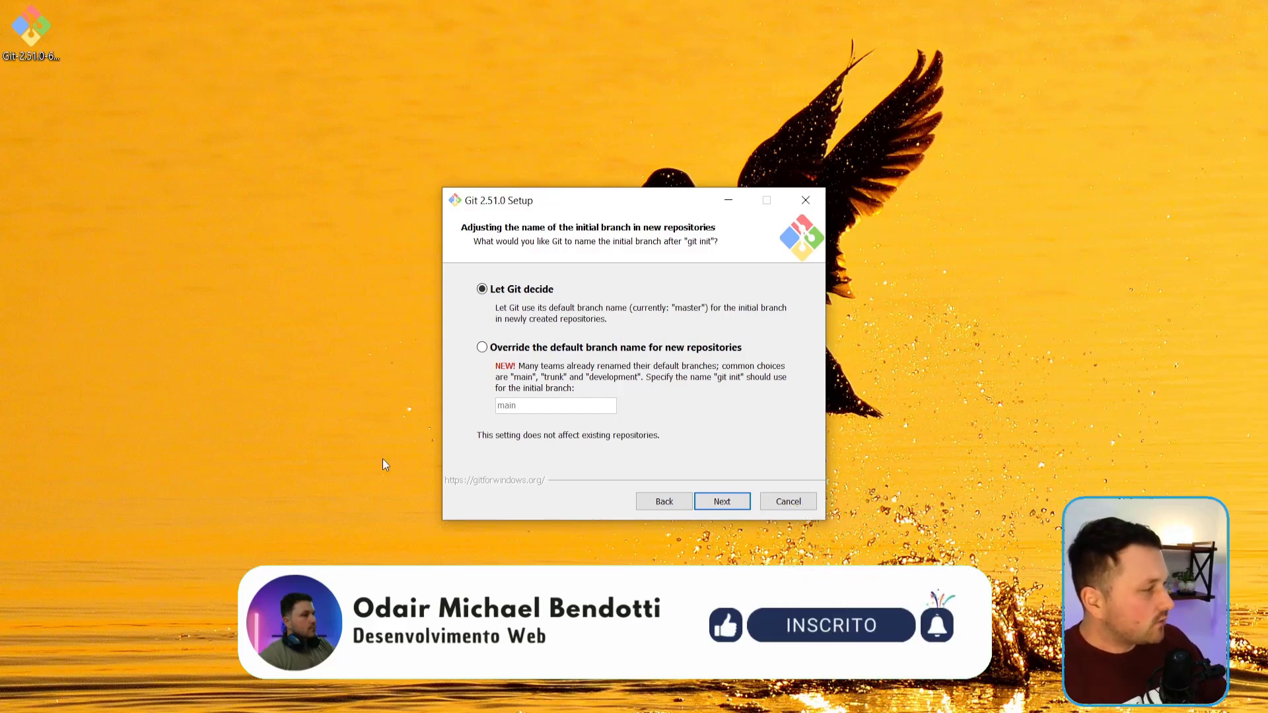
Step: Override the default branch name for new repositories with main and continue the setup
left_click(544, 348)
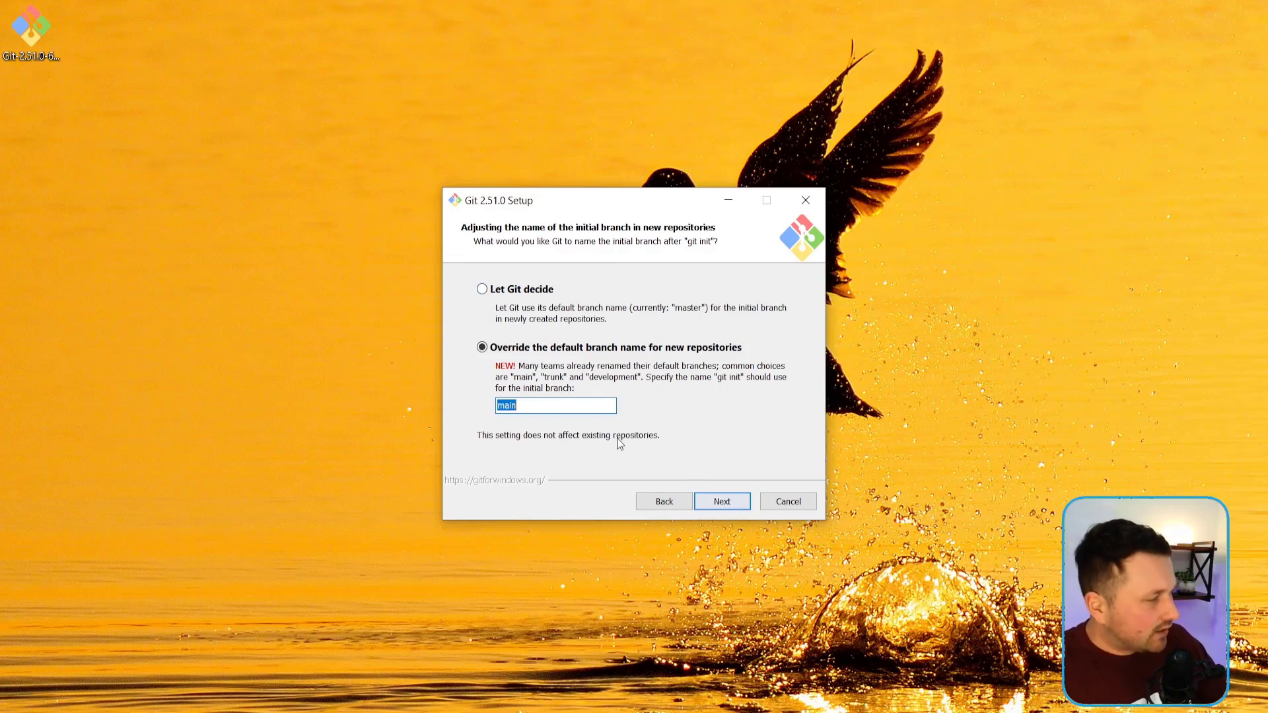
left_click(560, 408)
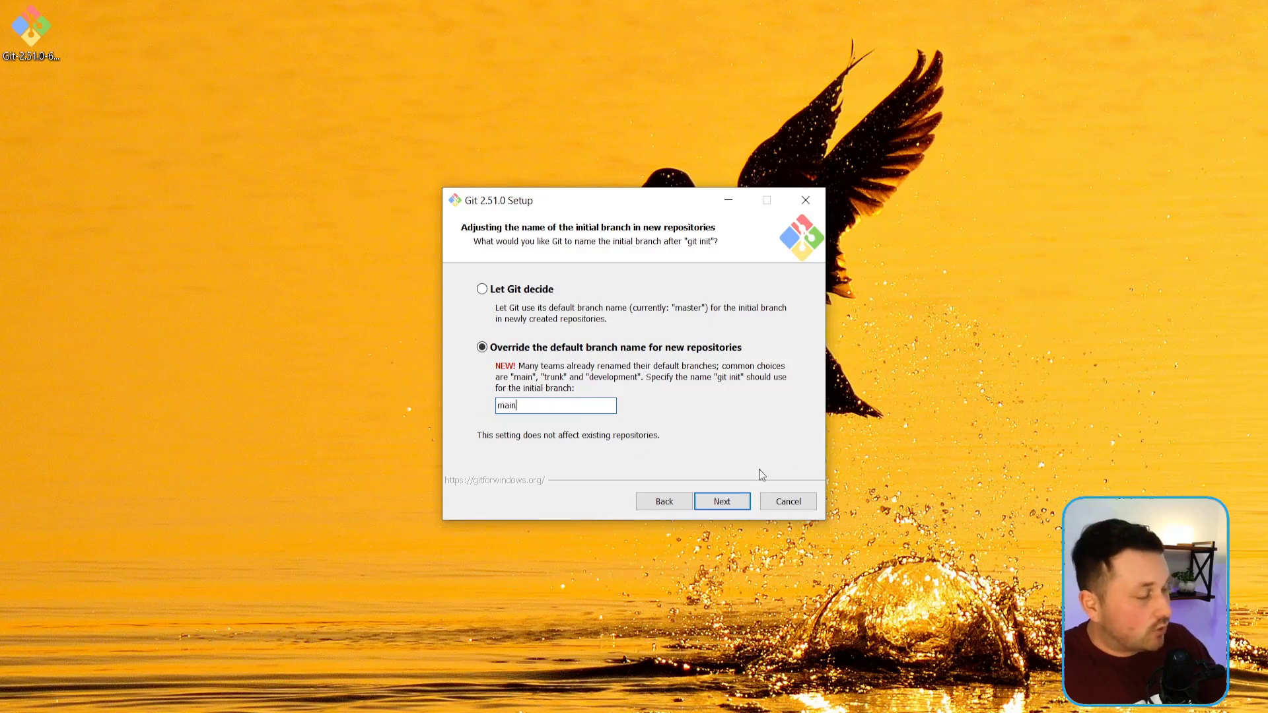
left_click(722, 505)
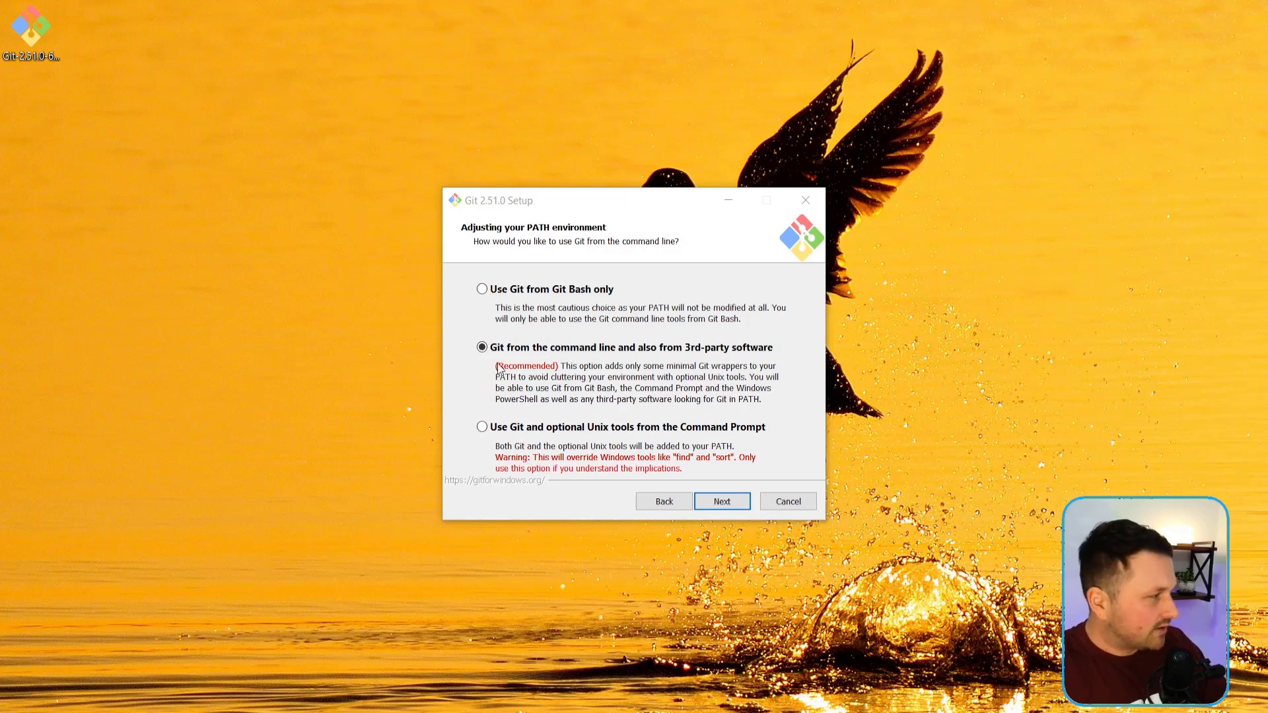
Step: Set the PATH environment option to Git from the command line and also from 3rd-party software, and continue the setup
left_click(693, 318)
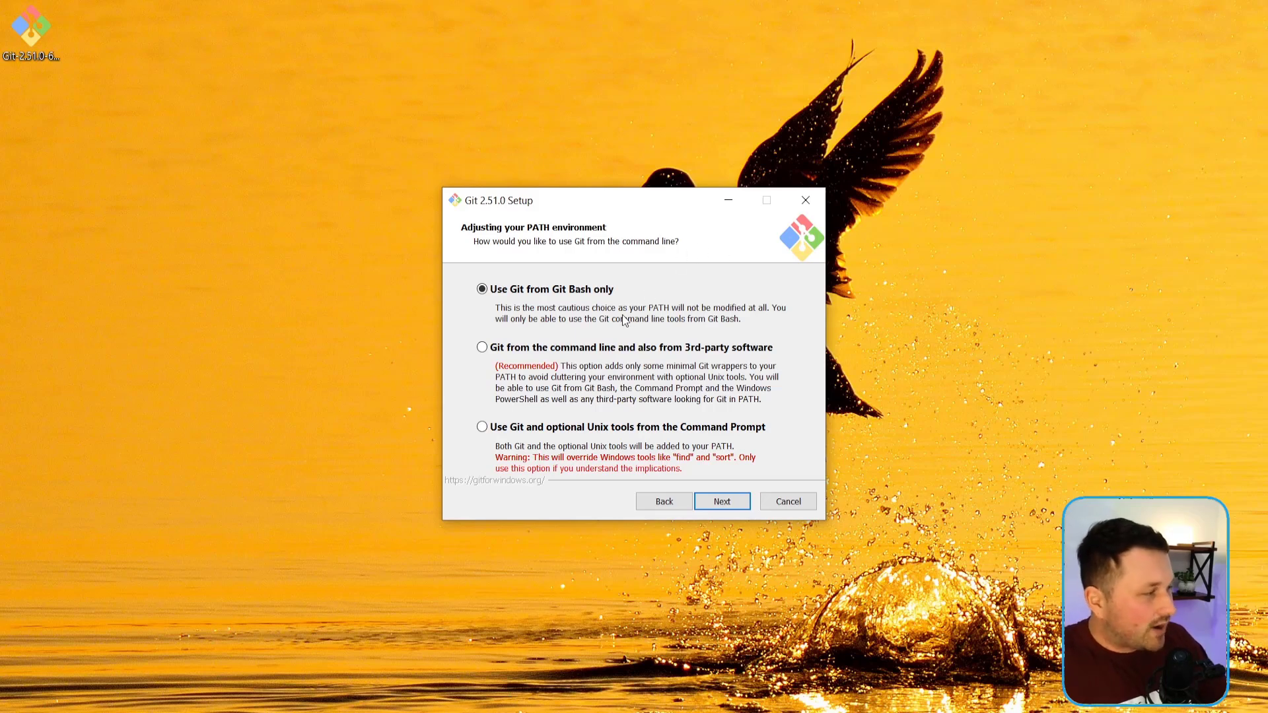
left_click(539, 363)
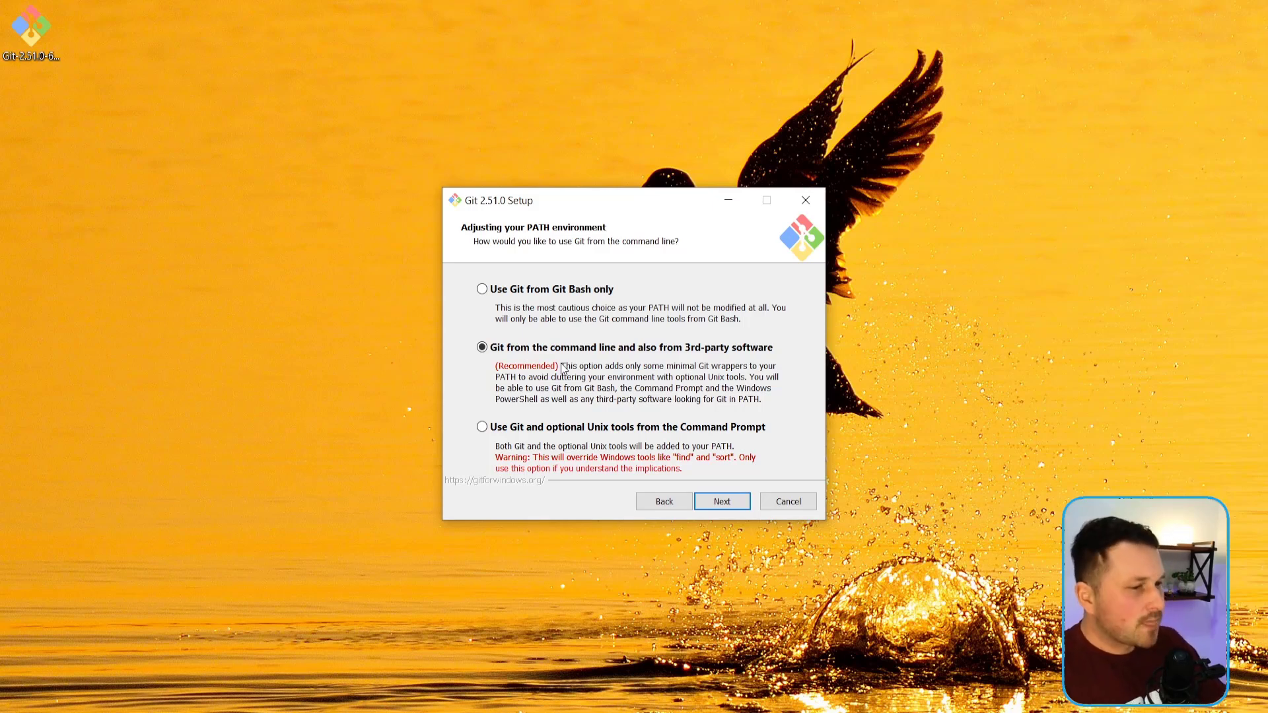
left_click(529, 430)
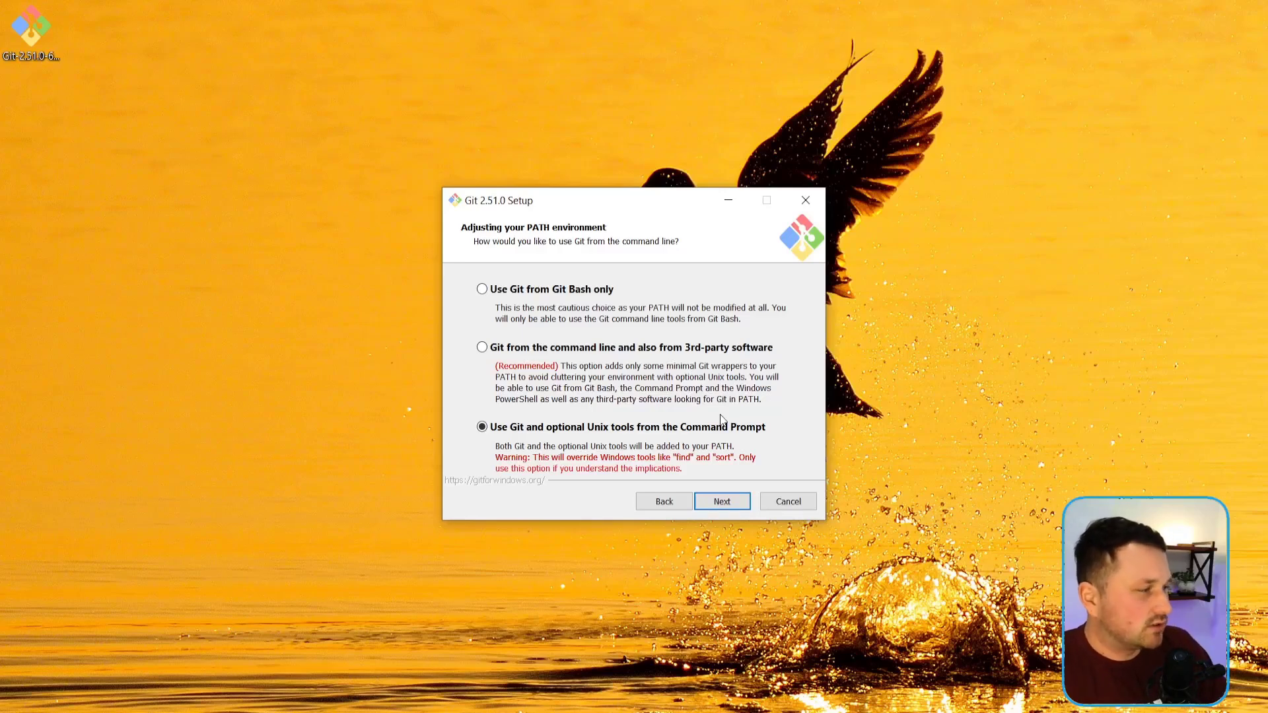
left_click(673, 351)
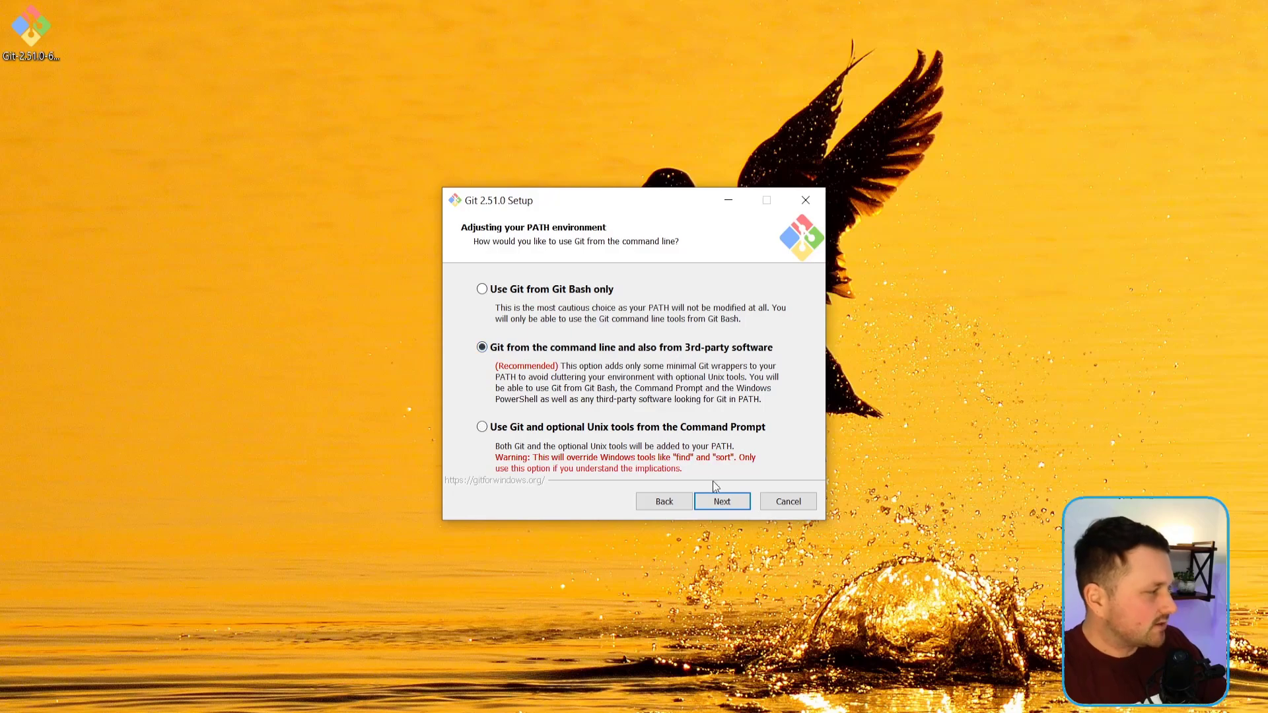
left_click(723, 500)
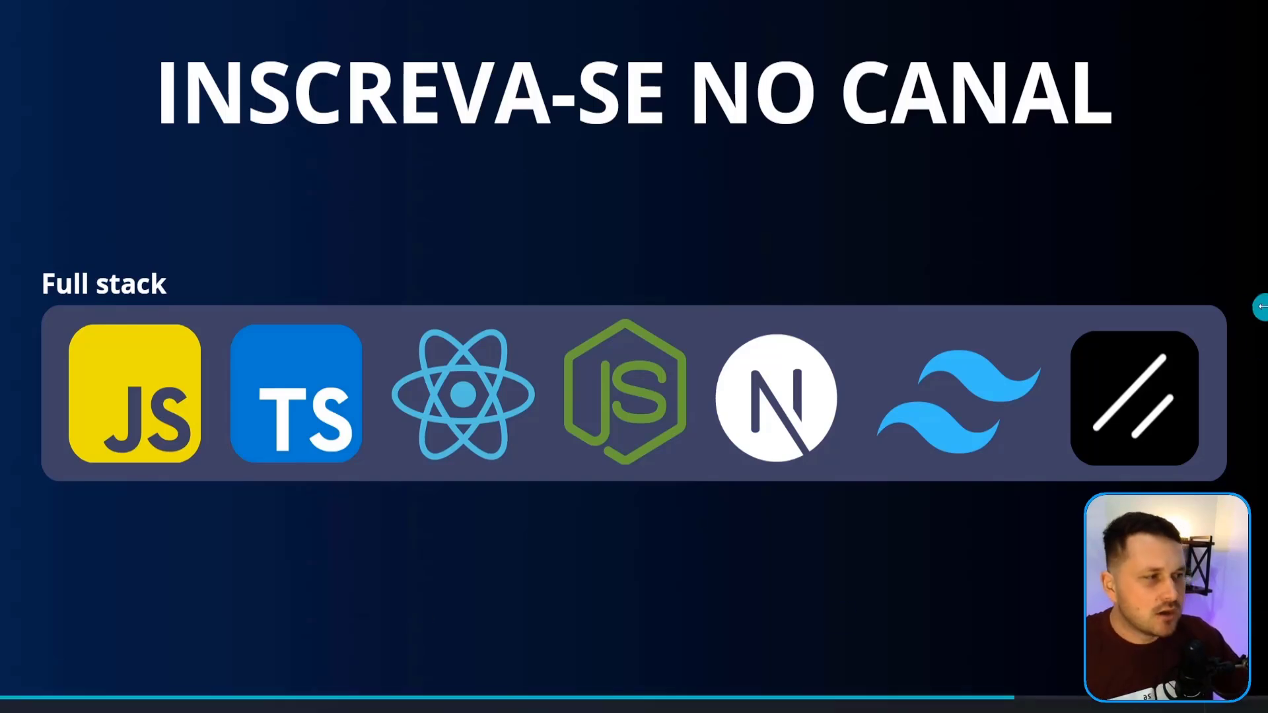
left_click(1250, 306)
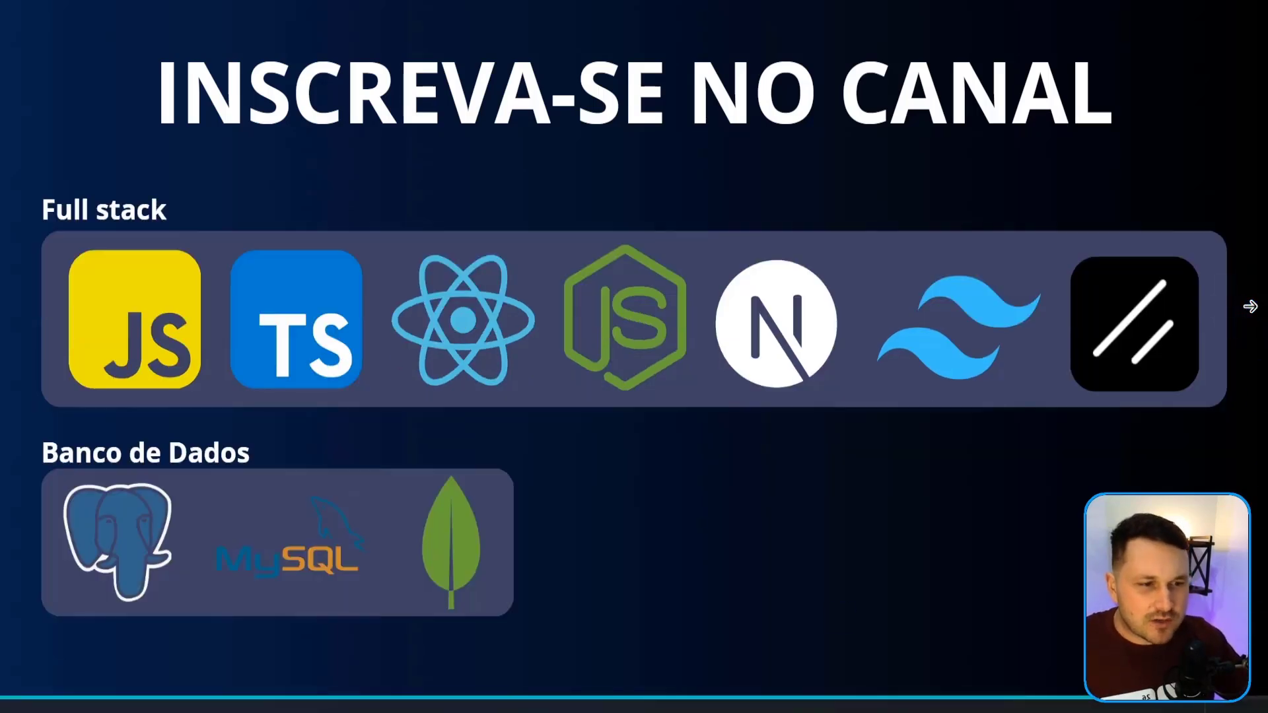
left_click(1249, 305)
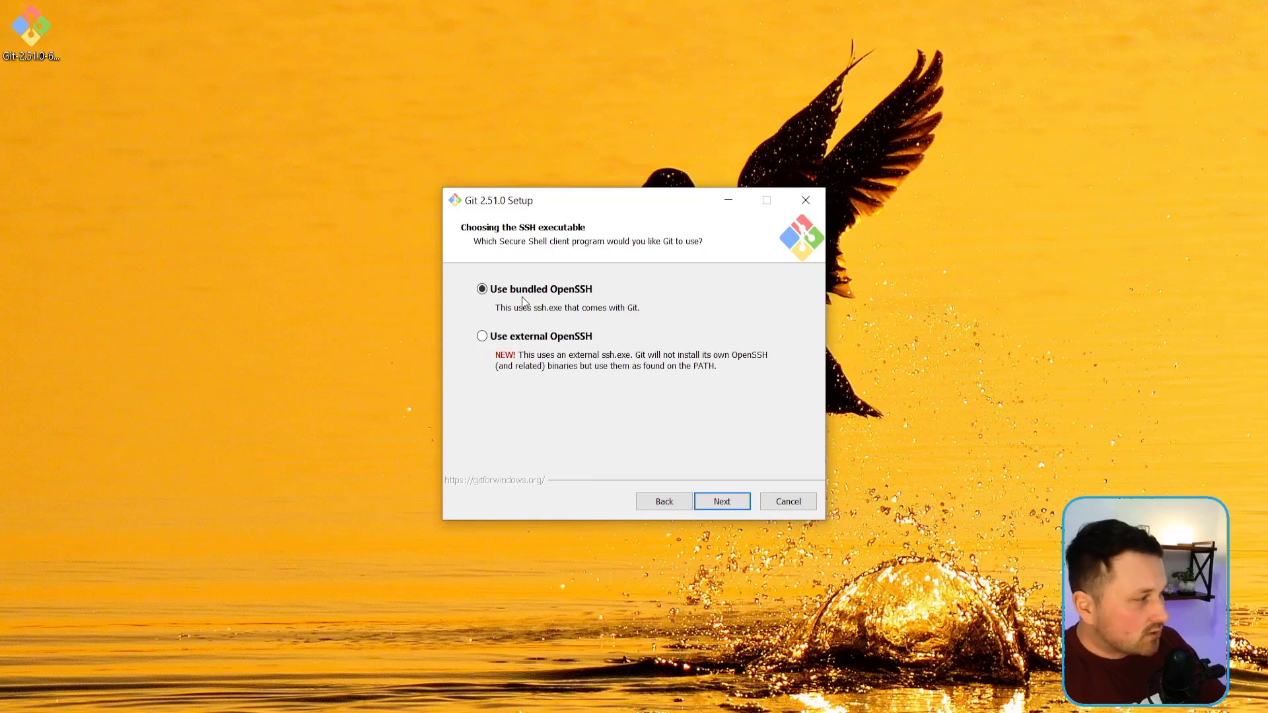
Step: Choose the bundled OpenSSH as the SSH executable and the OpenSSL library as the HTTPS transport backend
left_click(502, 340)
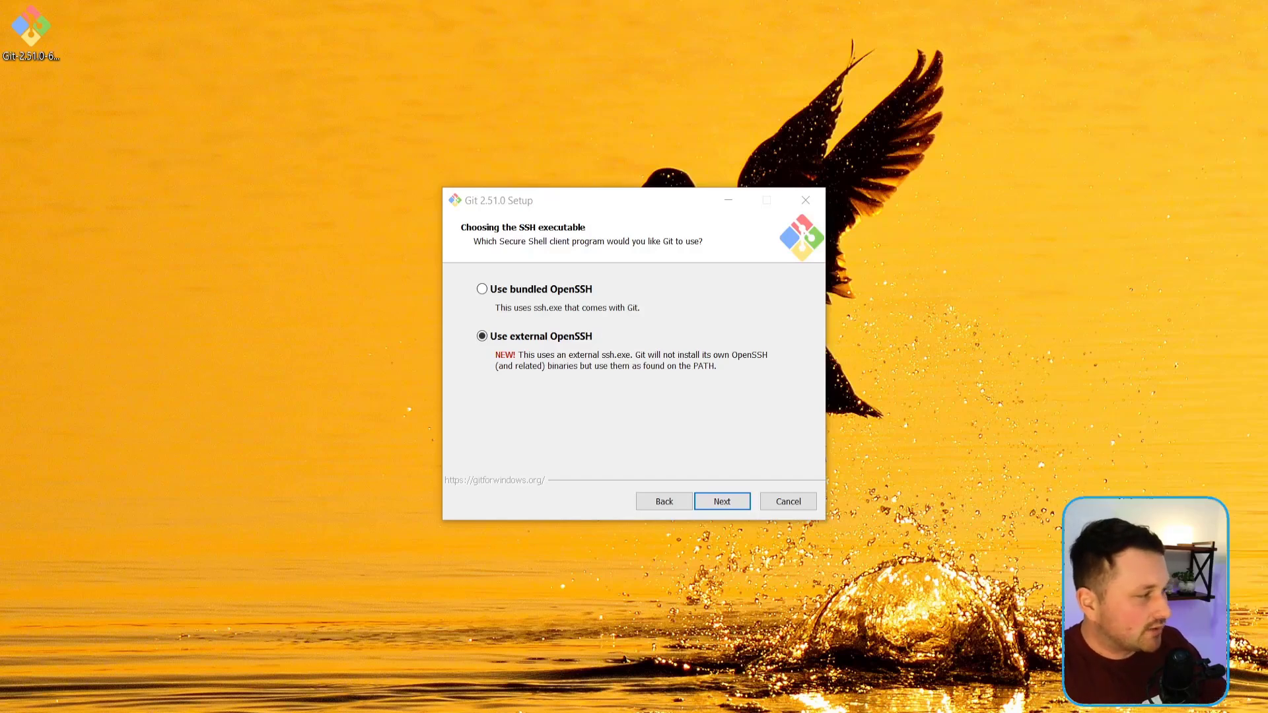
left_click(528, 294)
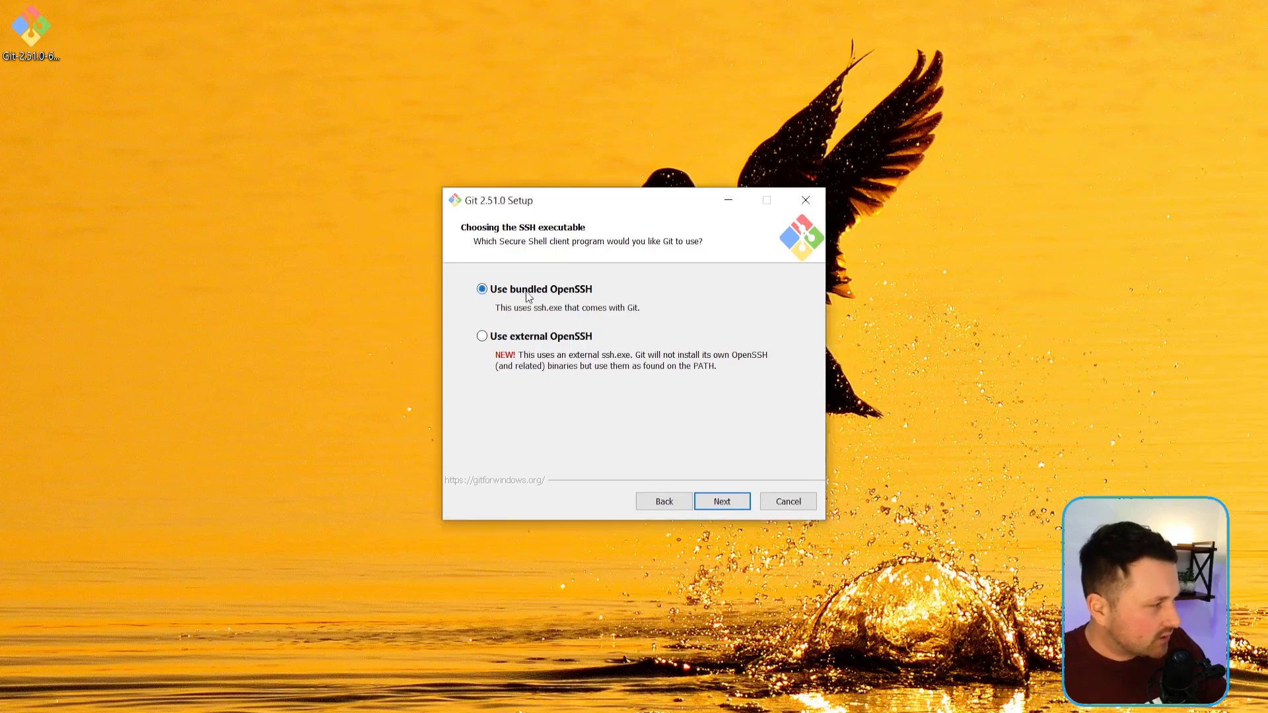
left_click(729, 509)
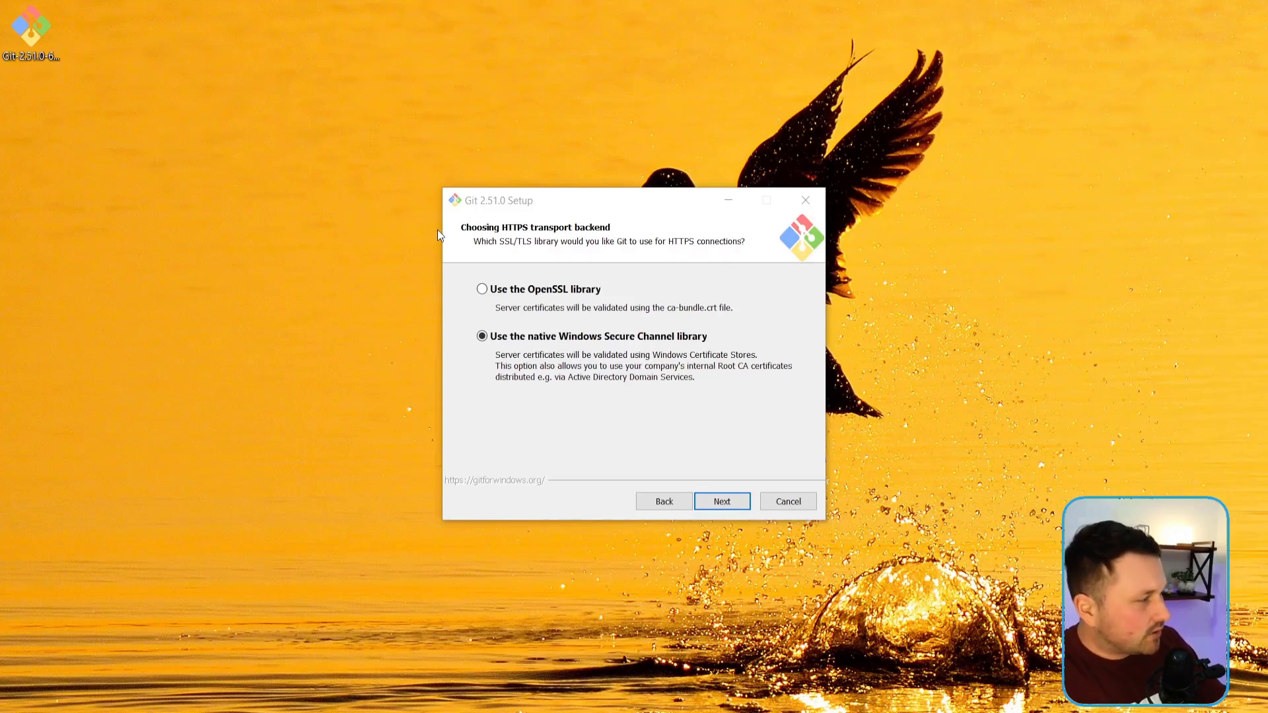
left_click(508, 294)
left_click(721, 501)
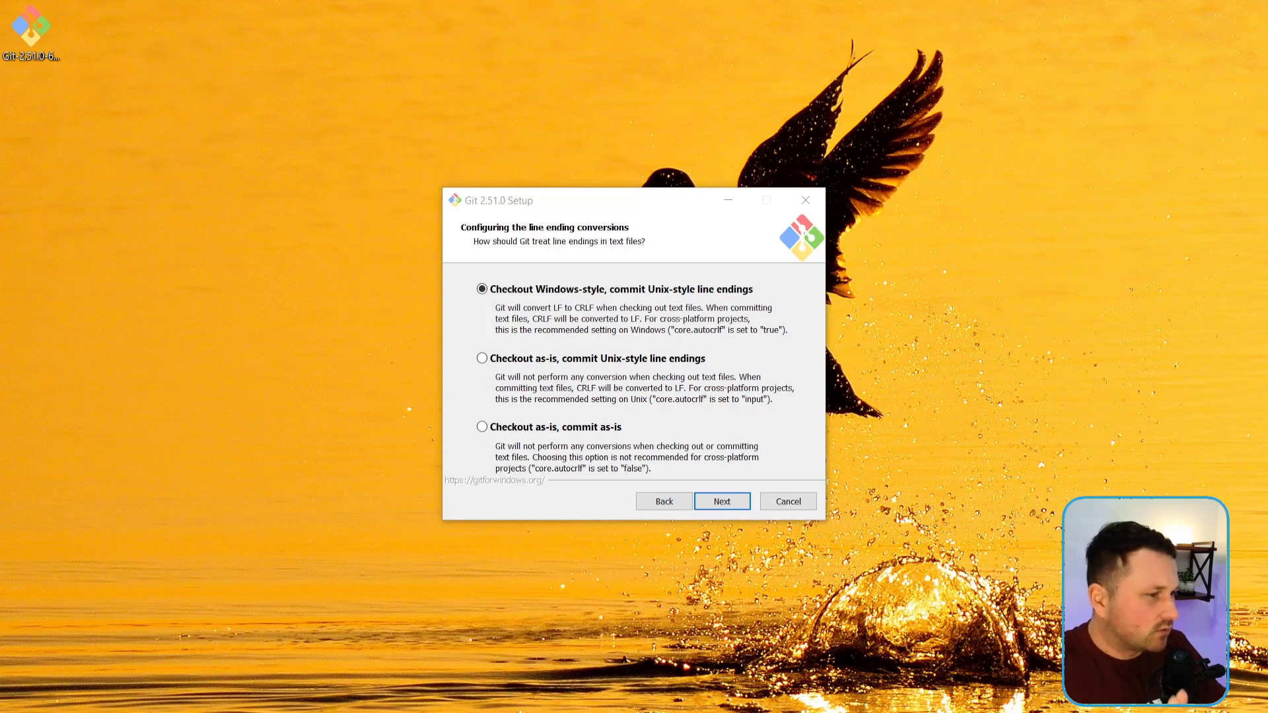
Step: Set the line ending conversion to Checkout Windows-style, commit Unix-style line endings, and continue the setup
left_click(523, 362)
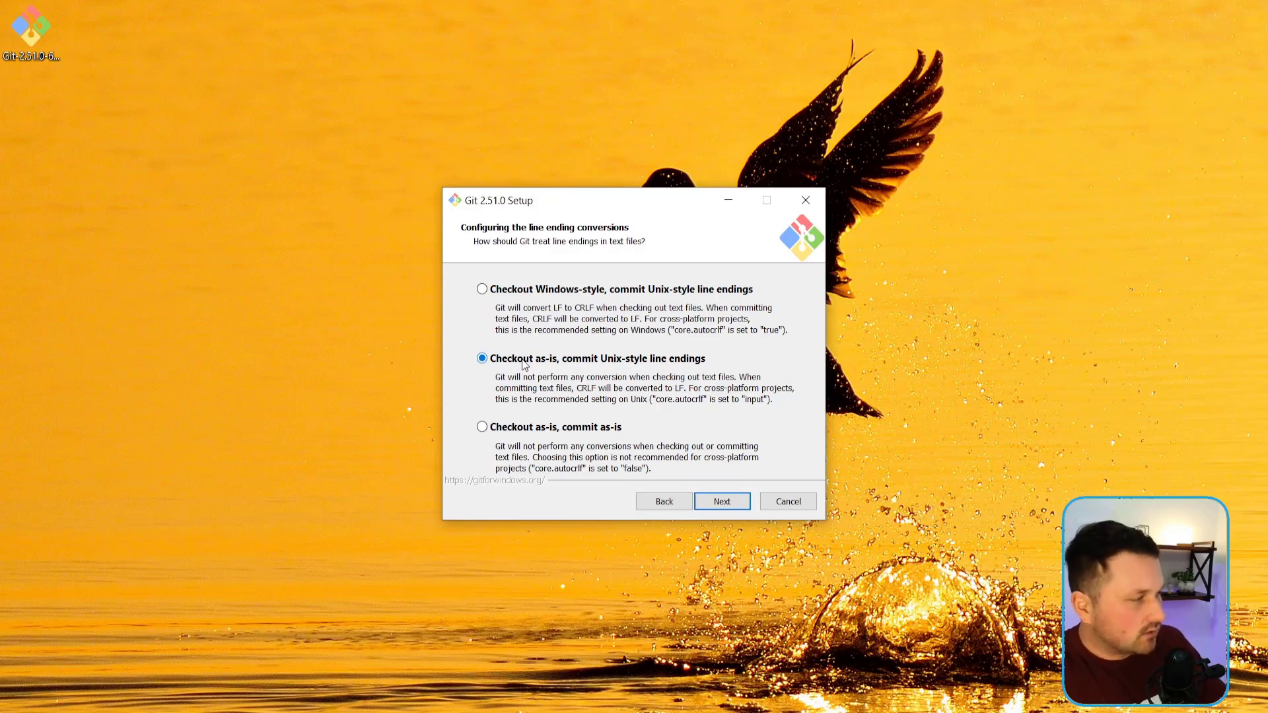
left_click(544, 431)
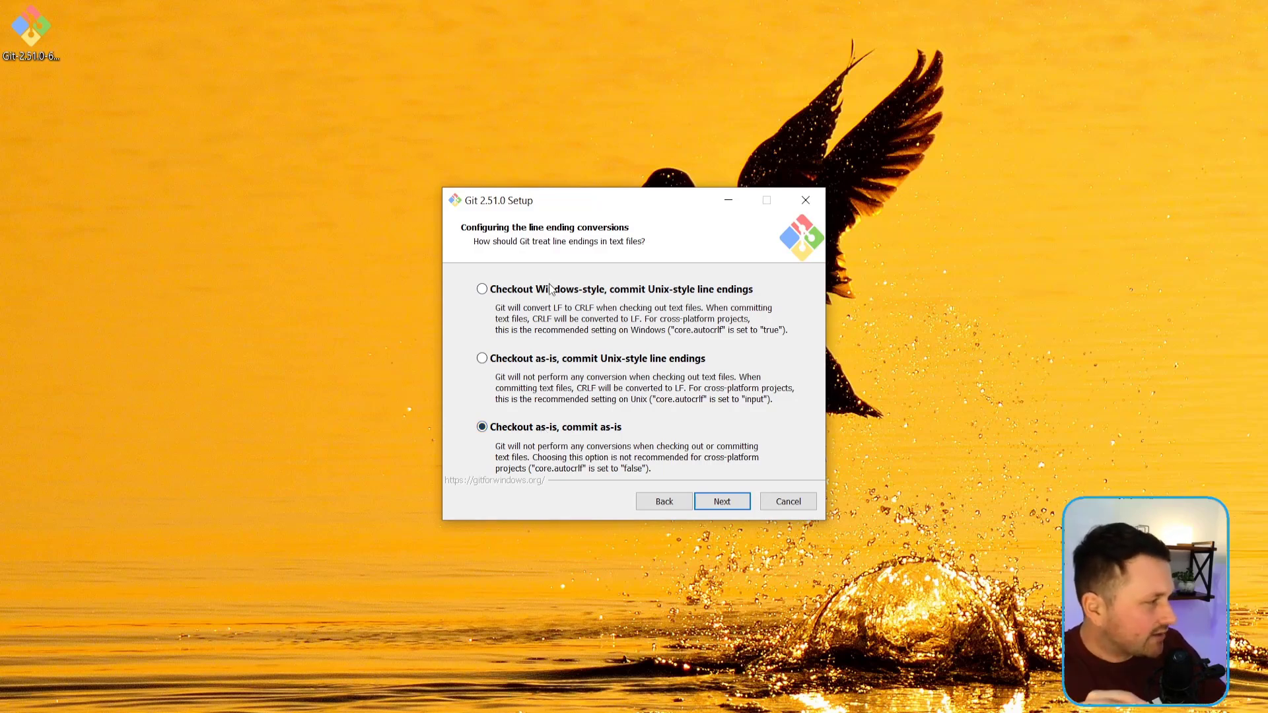
left_click(552, 291)
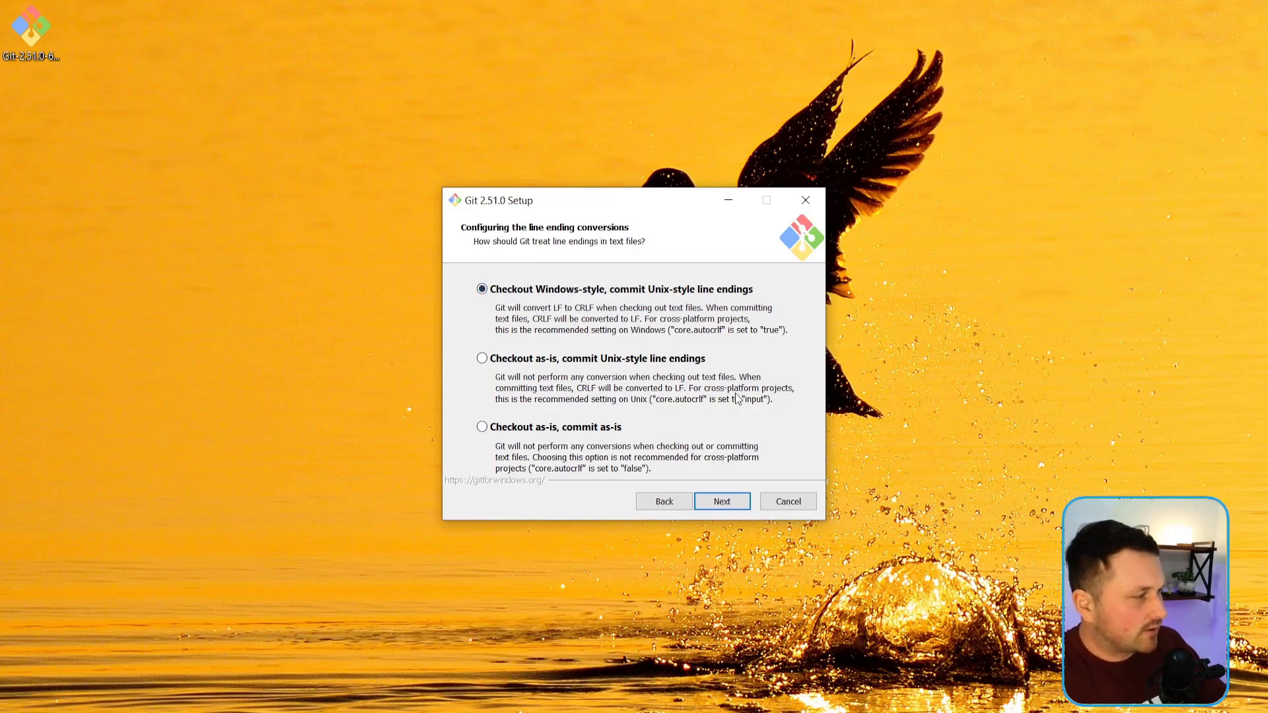
left_click(726, 509)
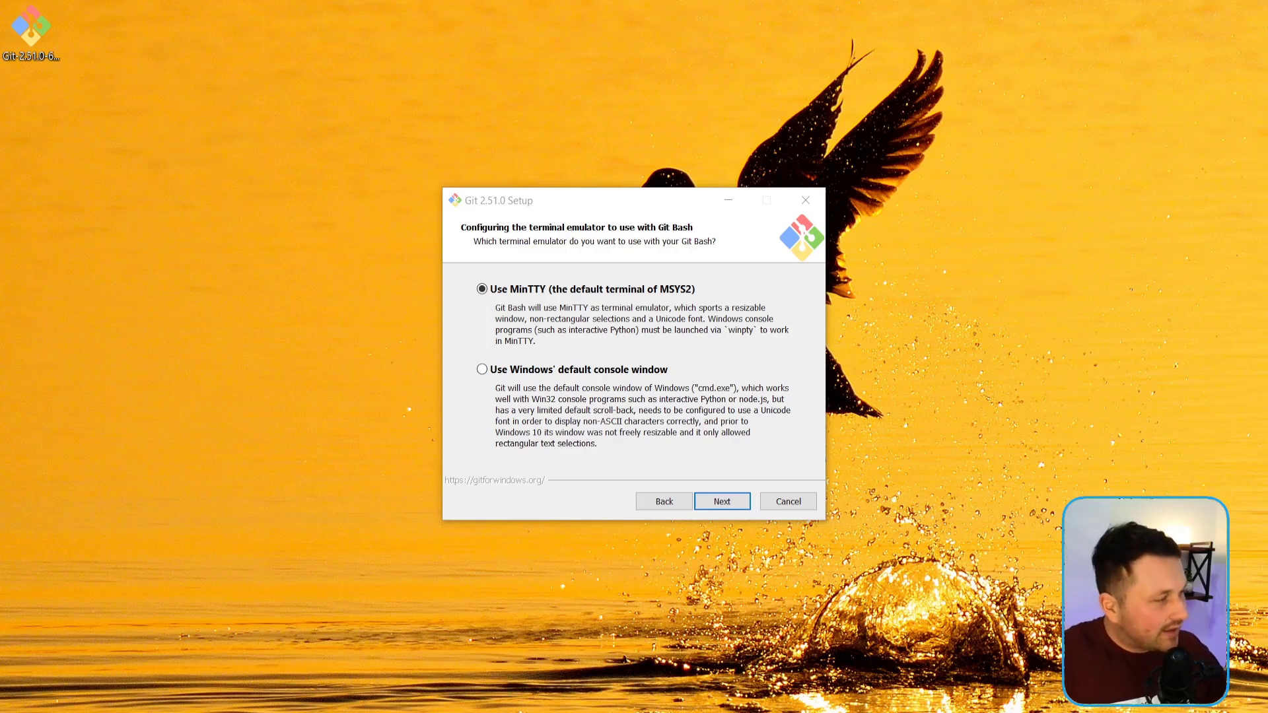
Step: Choose MinTTY, the default terminal of MSYS2, as the terminal emulator for Git Bash and continue the setup
left_click(752, 370)
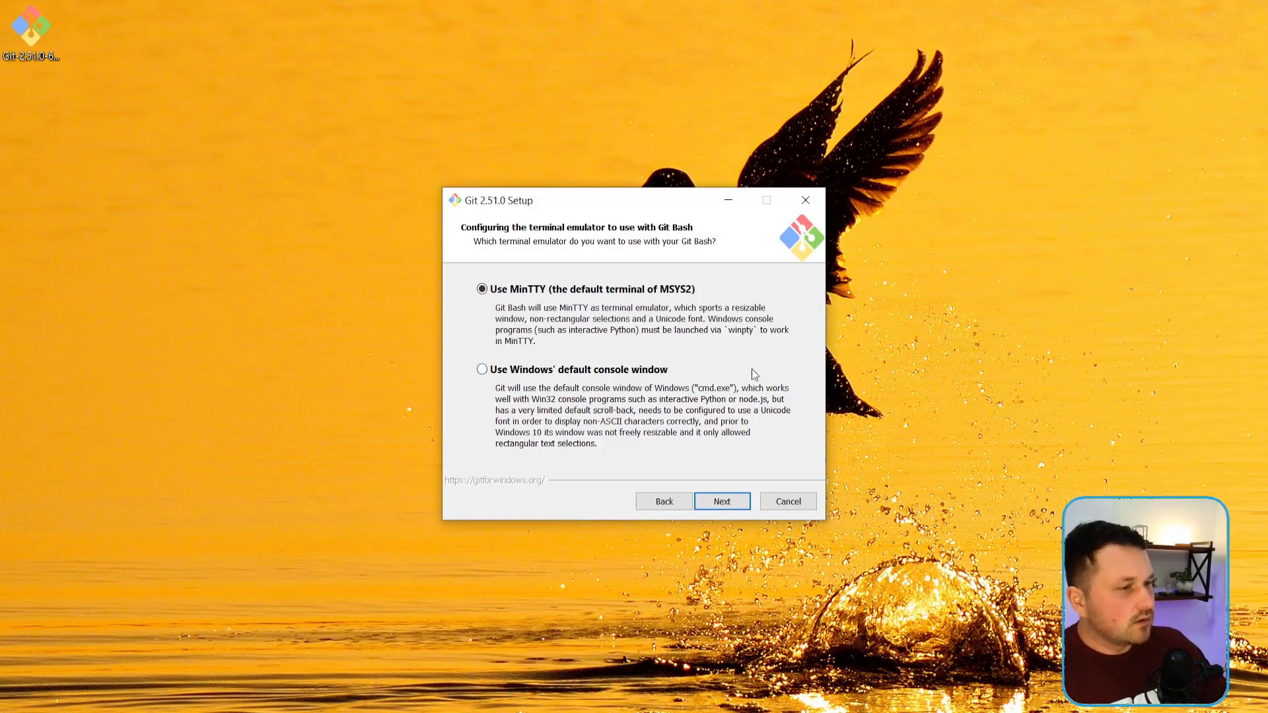
left_click(644, 371)
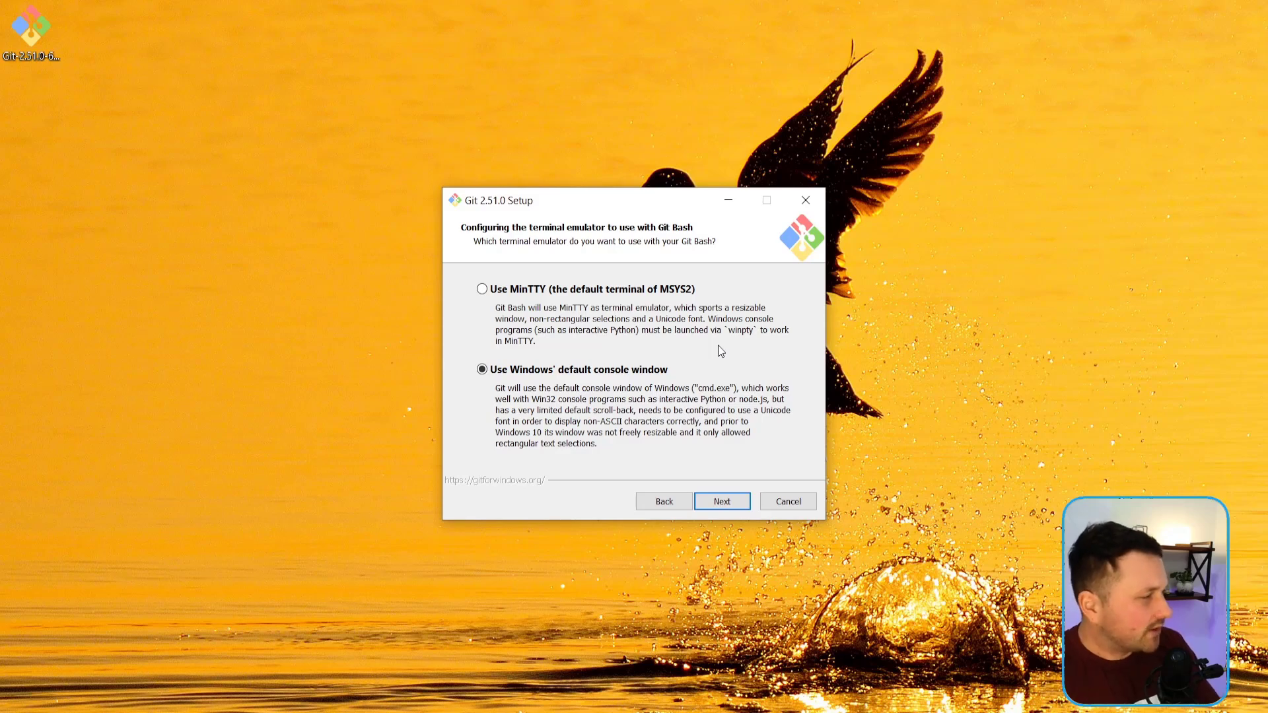
left_click(668, 291)
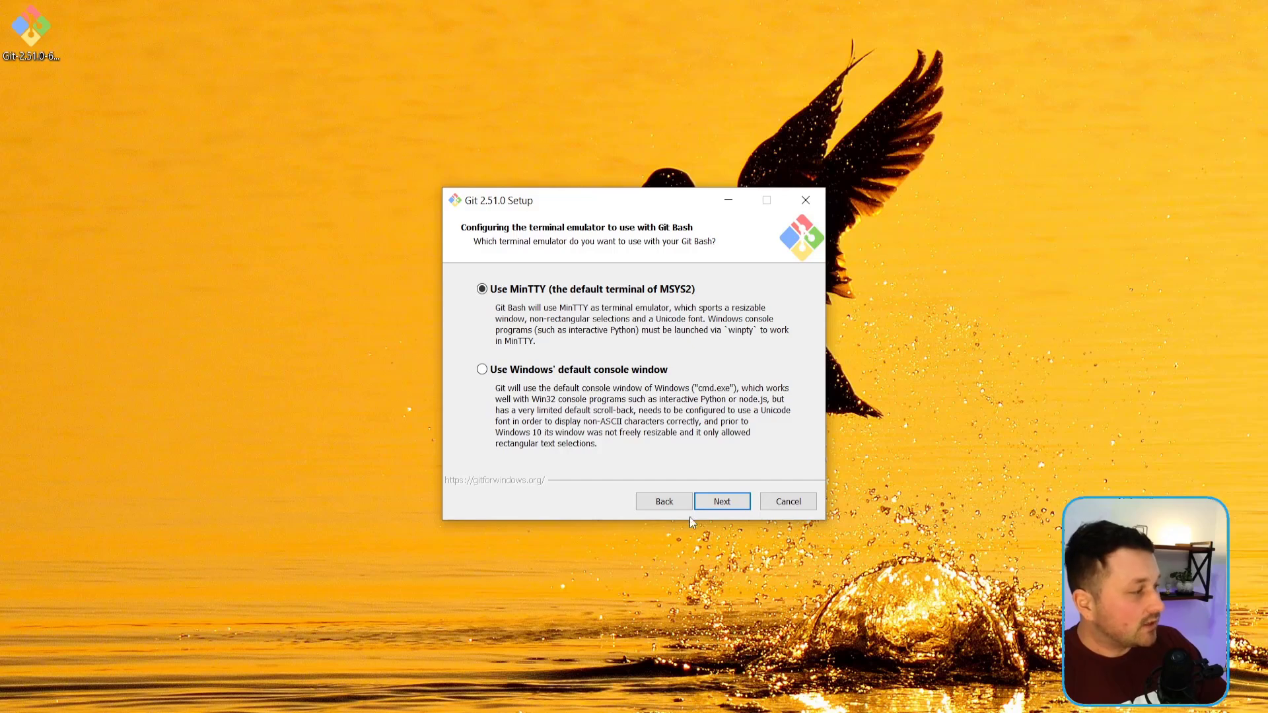
left_click(710, 504)
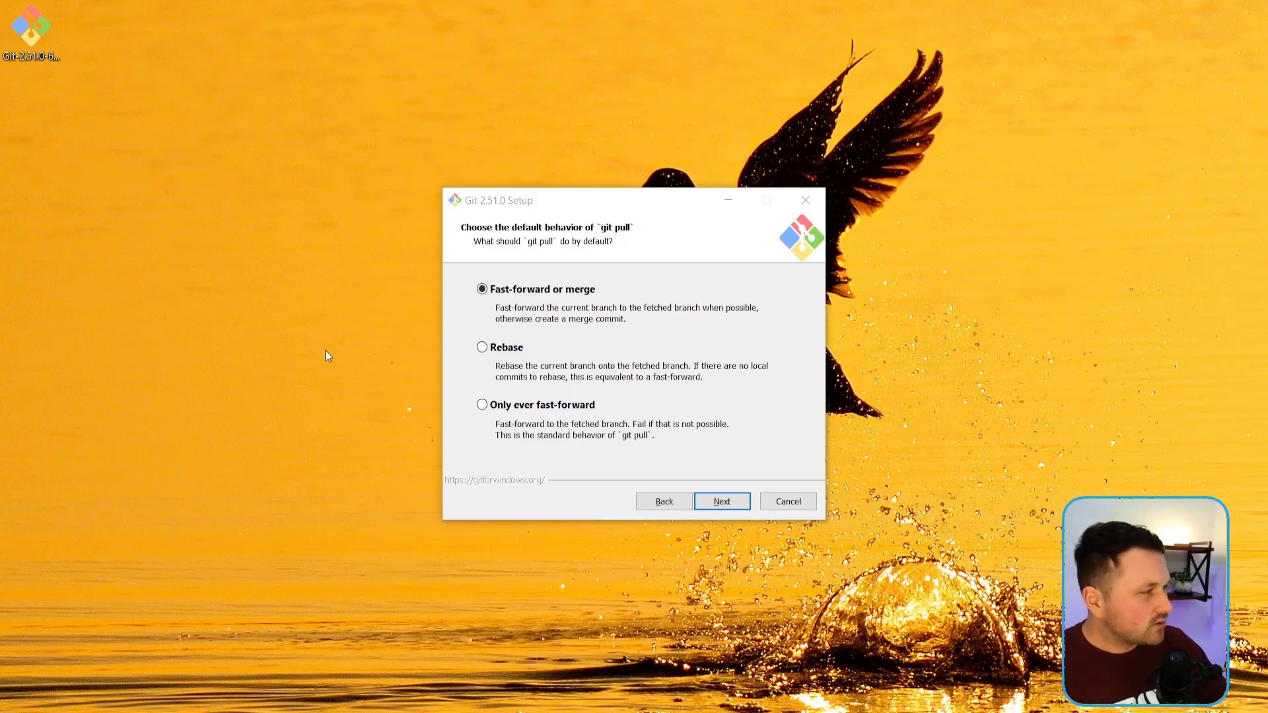
Step: Set the default behavior of git pull to Fast-forward or merge and continue the setup
left_click(510, 290)
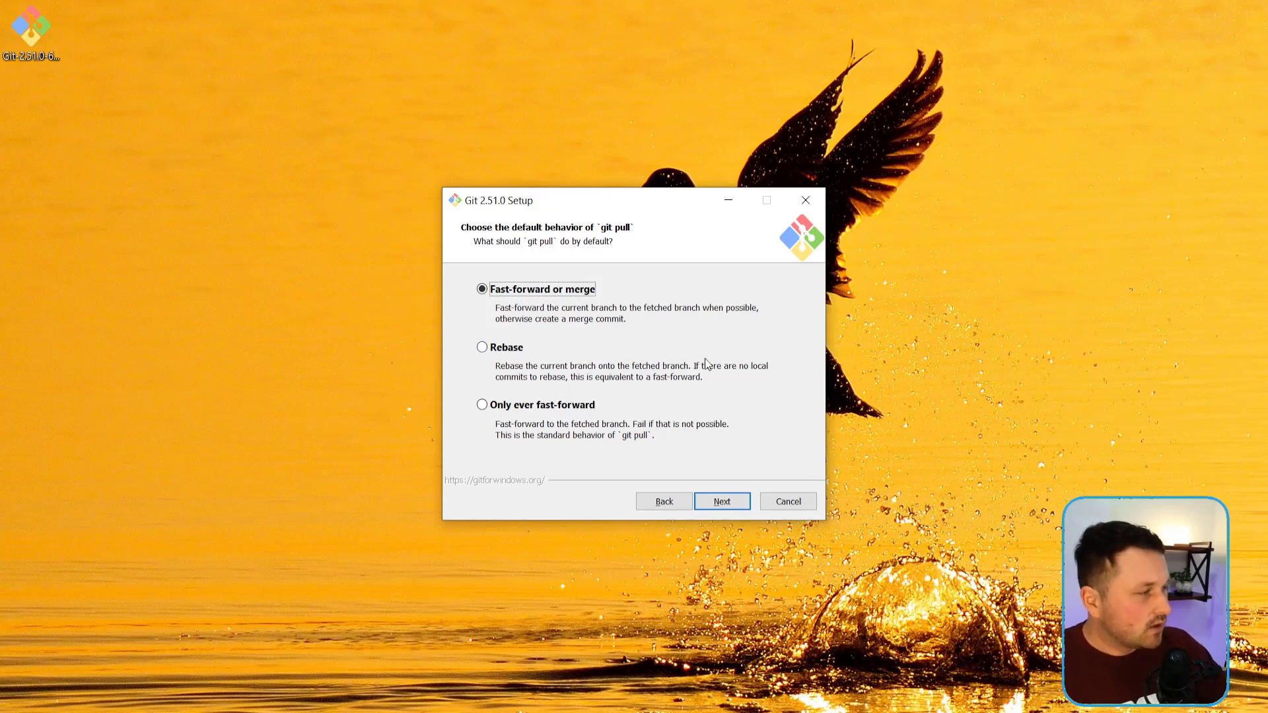
left_click(505, 350)
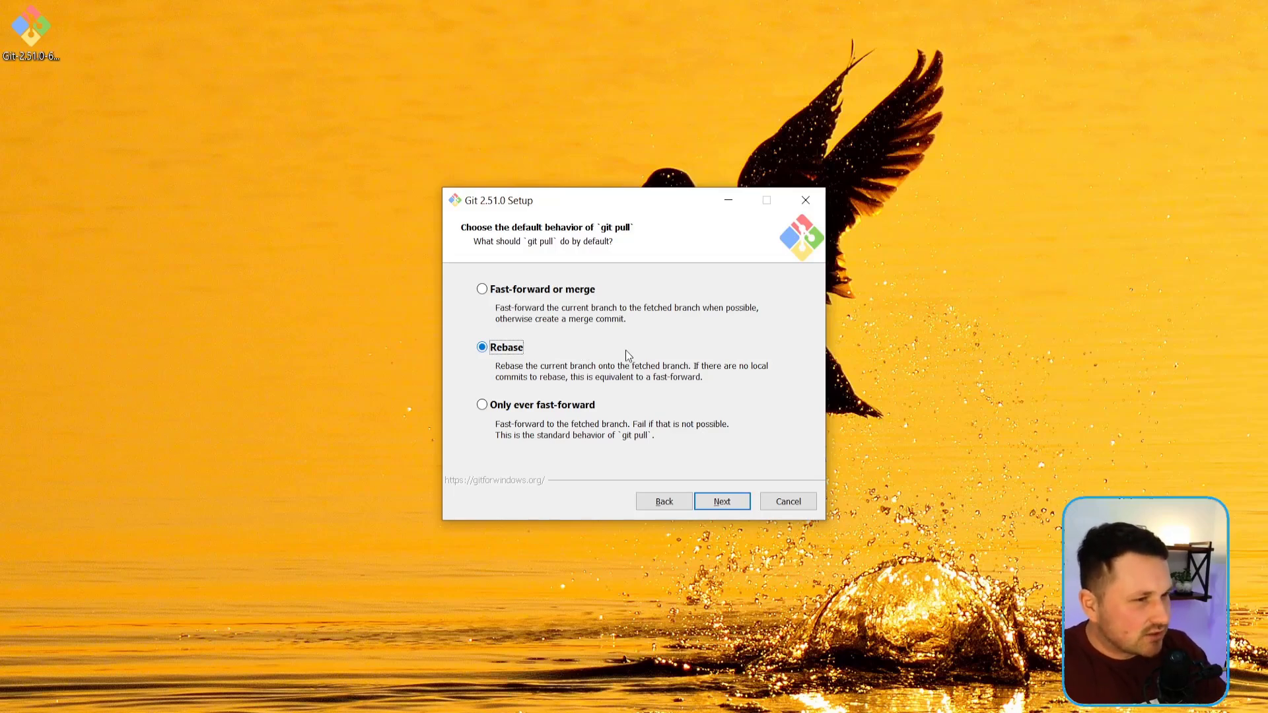
left_click(548, 410)
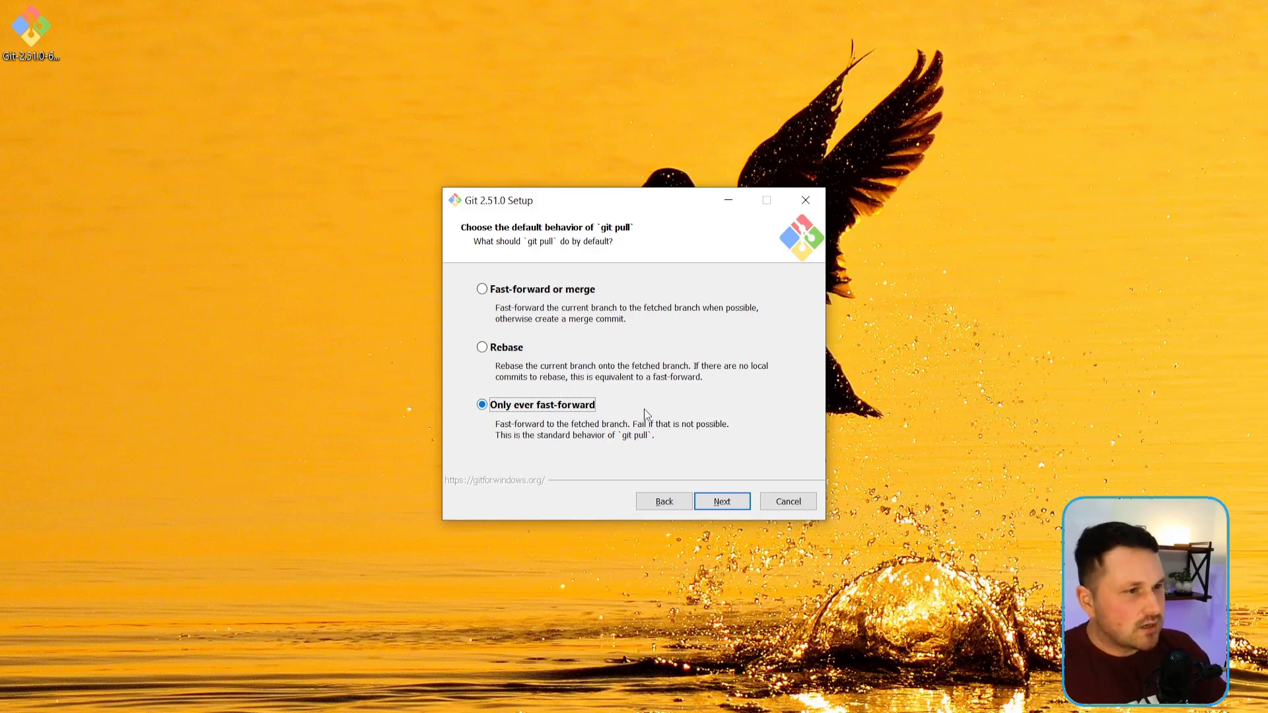
left_click(522, 290)
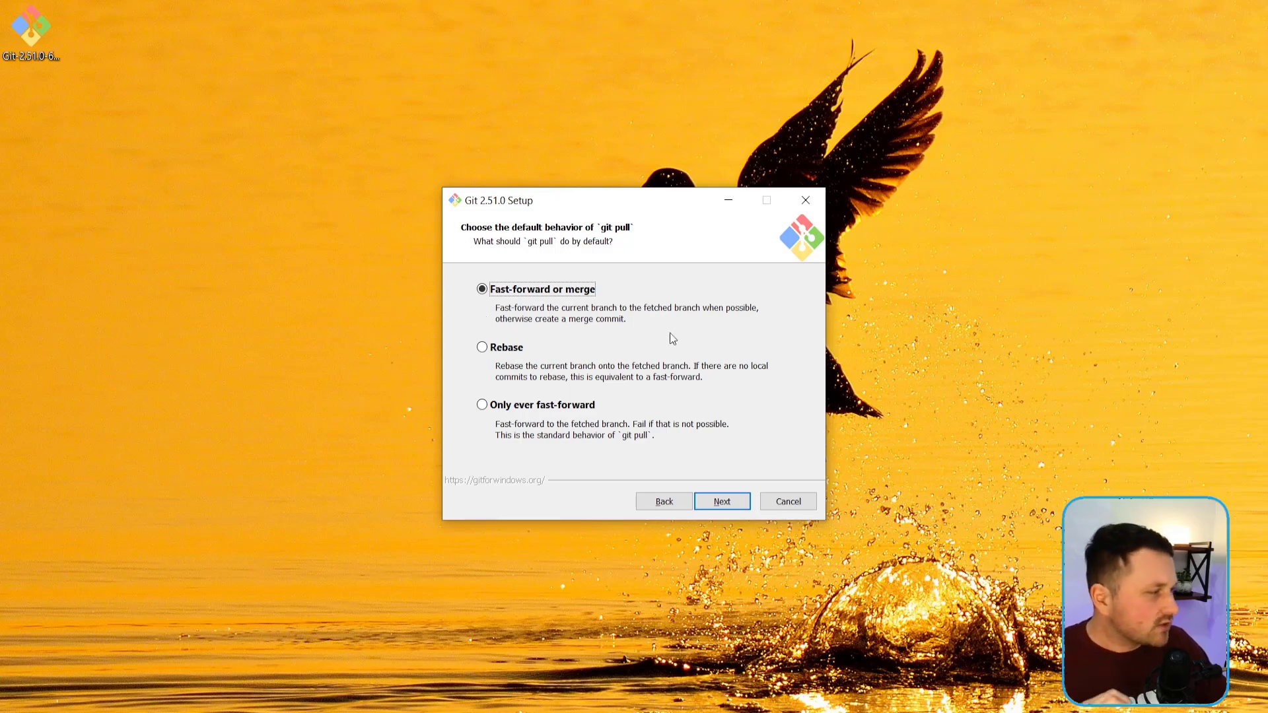
left_click(723, 500)
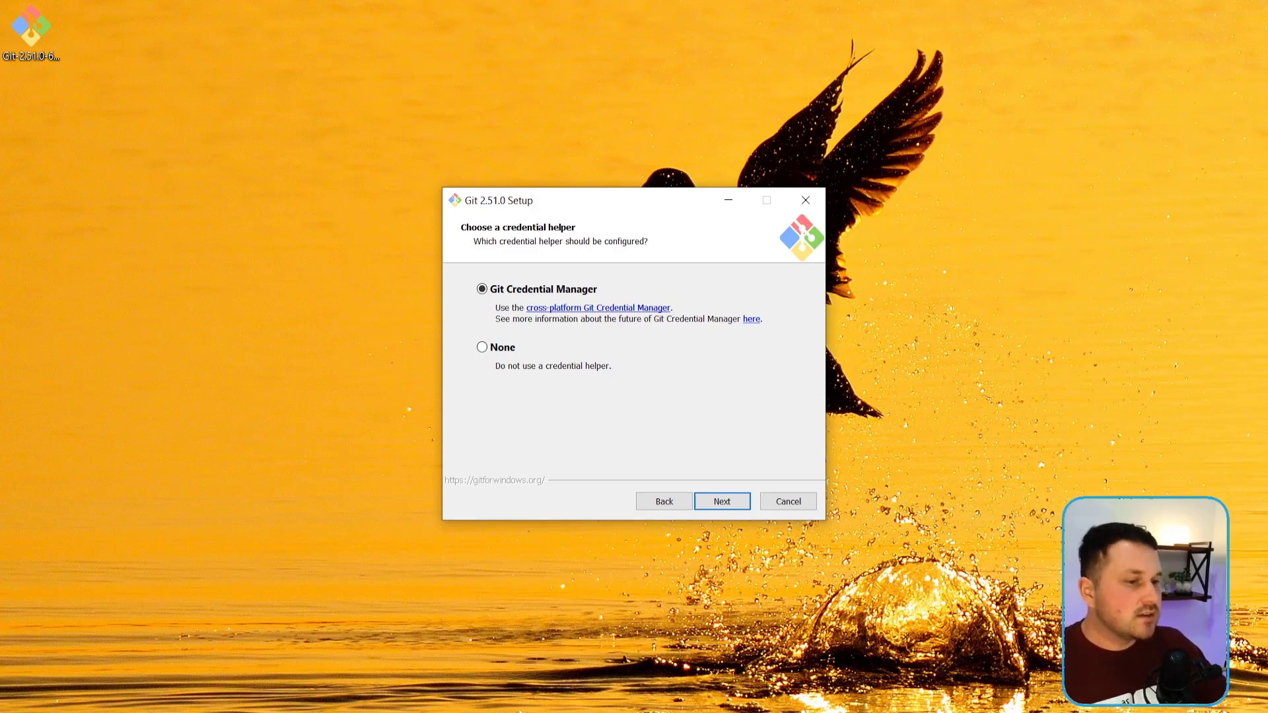
Step: Choose Git Credential Manager as the credential helper and continue the setup
left_click(502, 350)
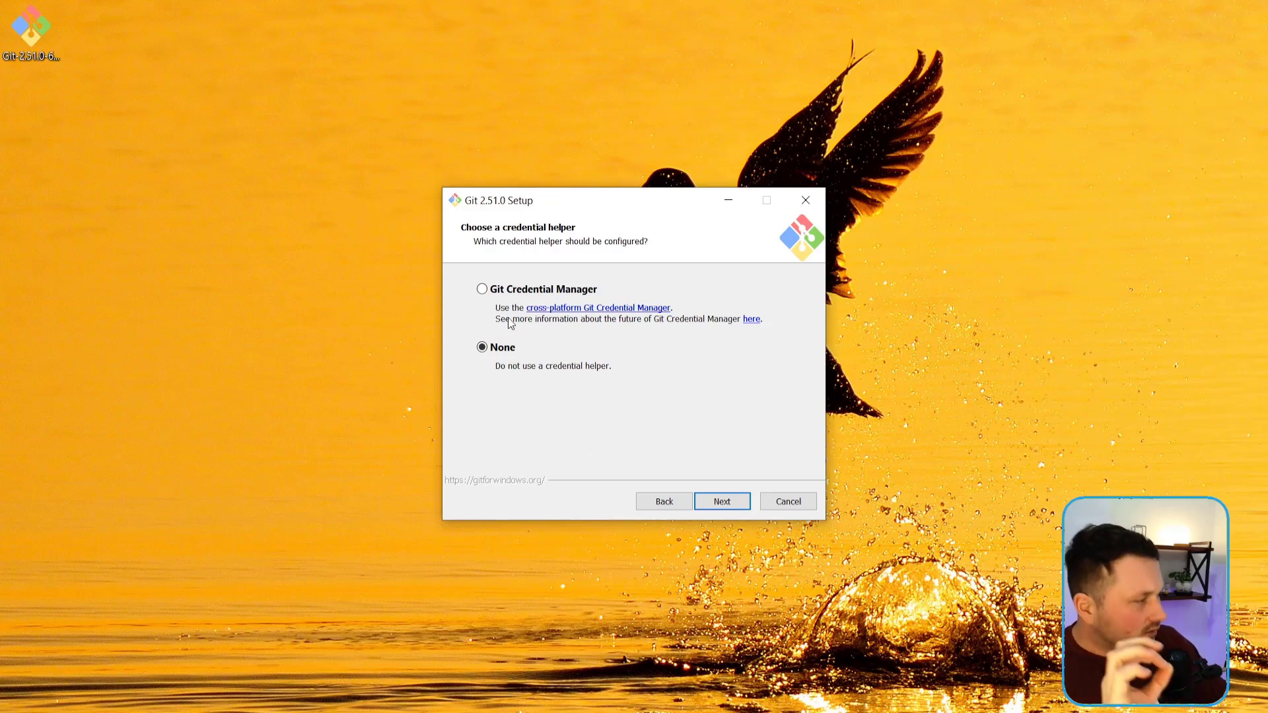
left_click(505, 289)
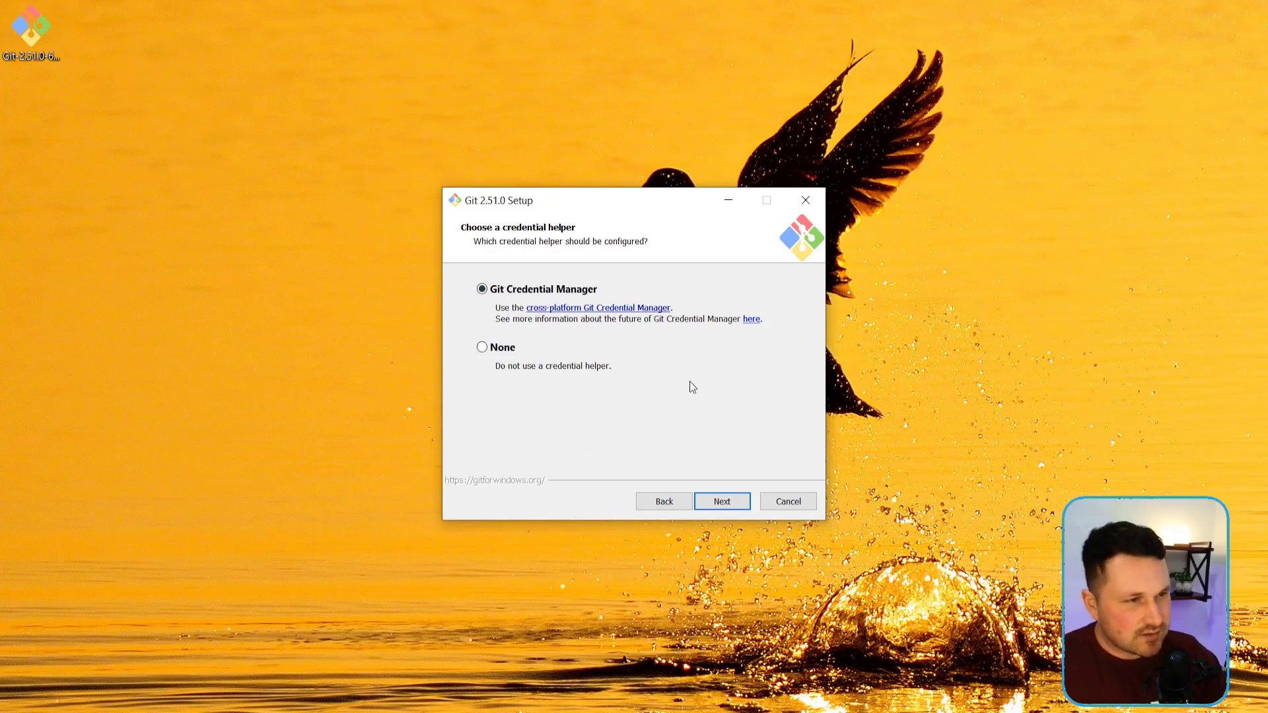
left_click(721, 501)
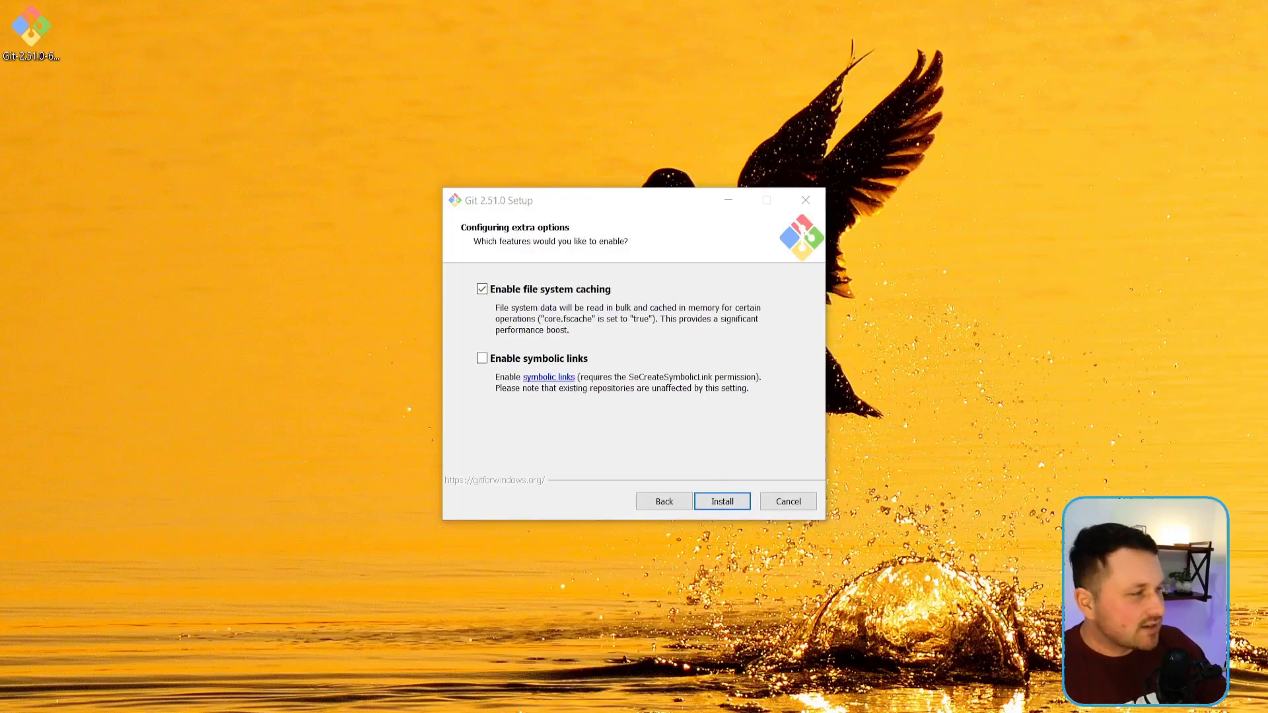
Step: Open a Command Prompt, check for an existing Git installation with git --version, and minimize the window
left_click(542, 261)
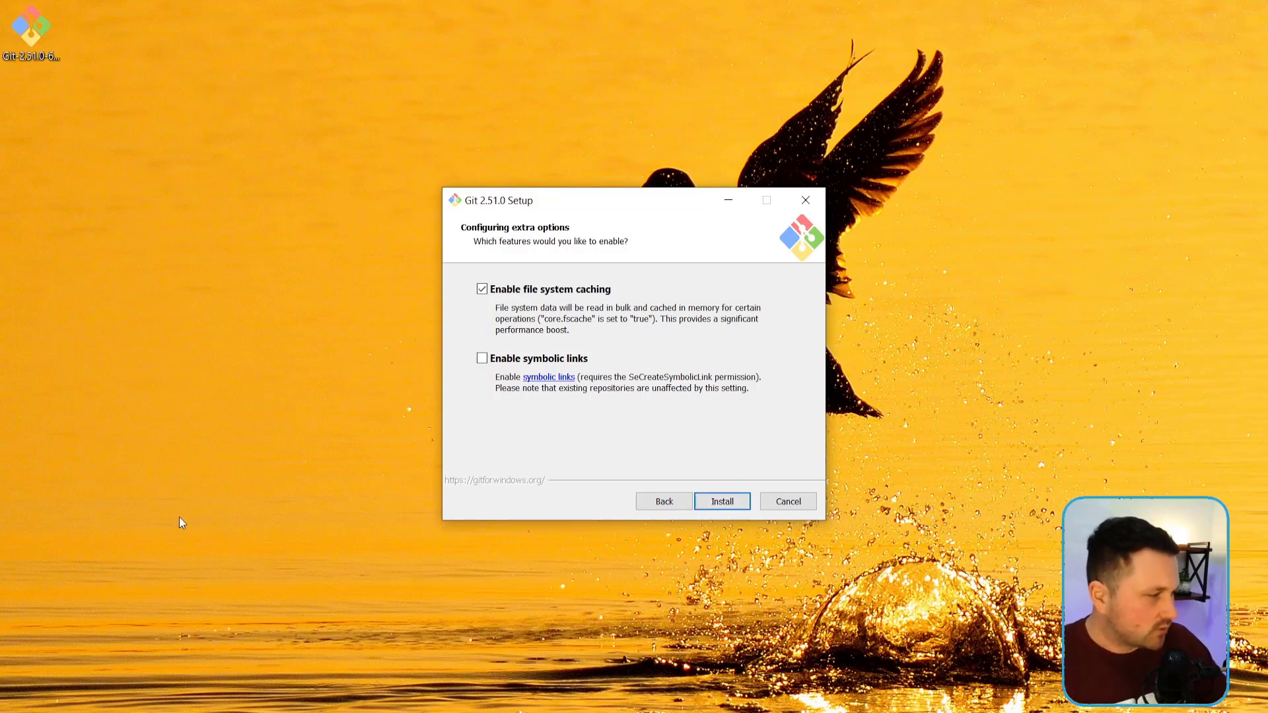
left_click(37, 711)
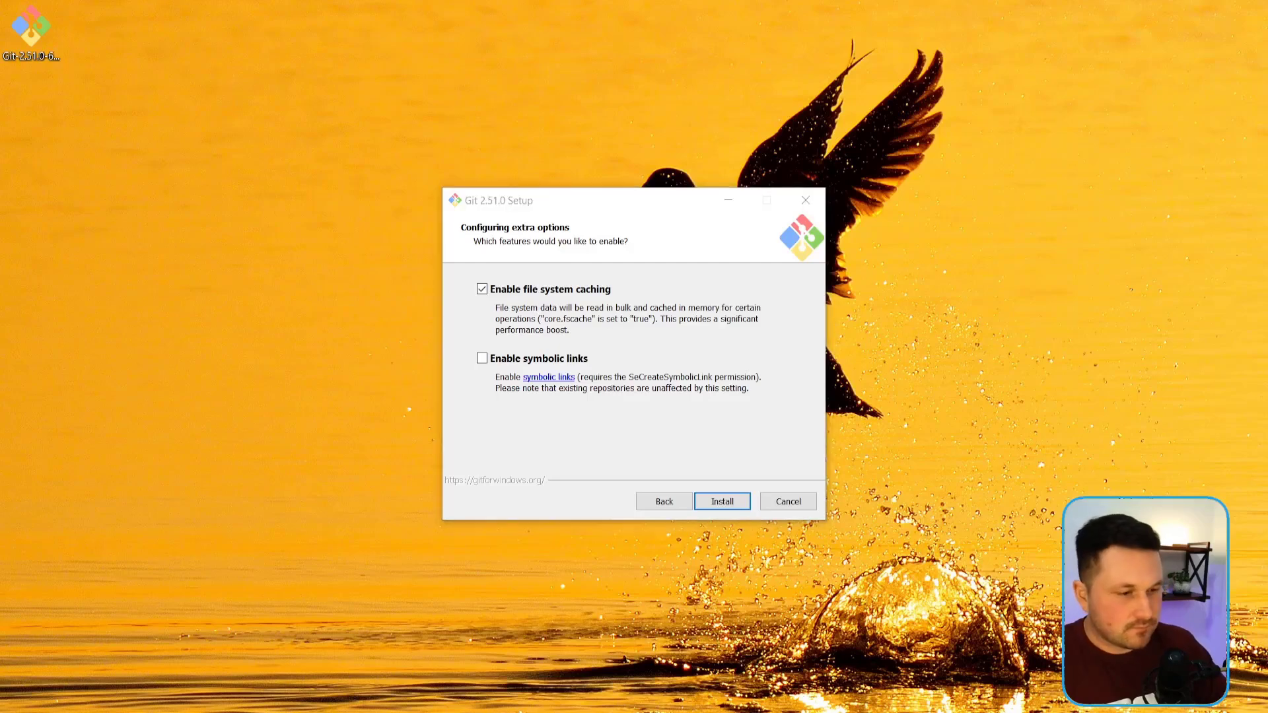
type("cmd")
key("Return")
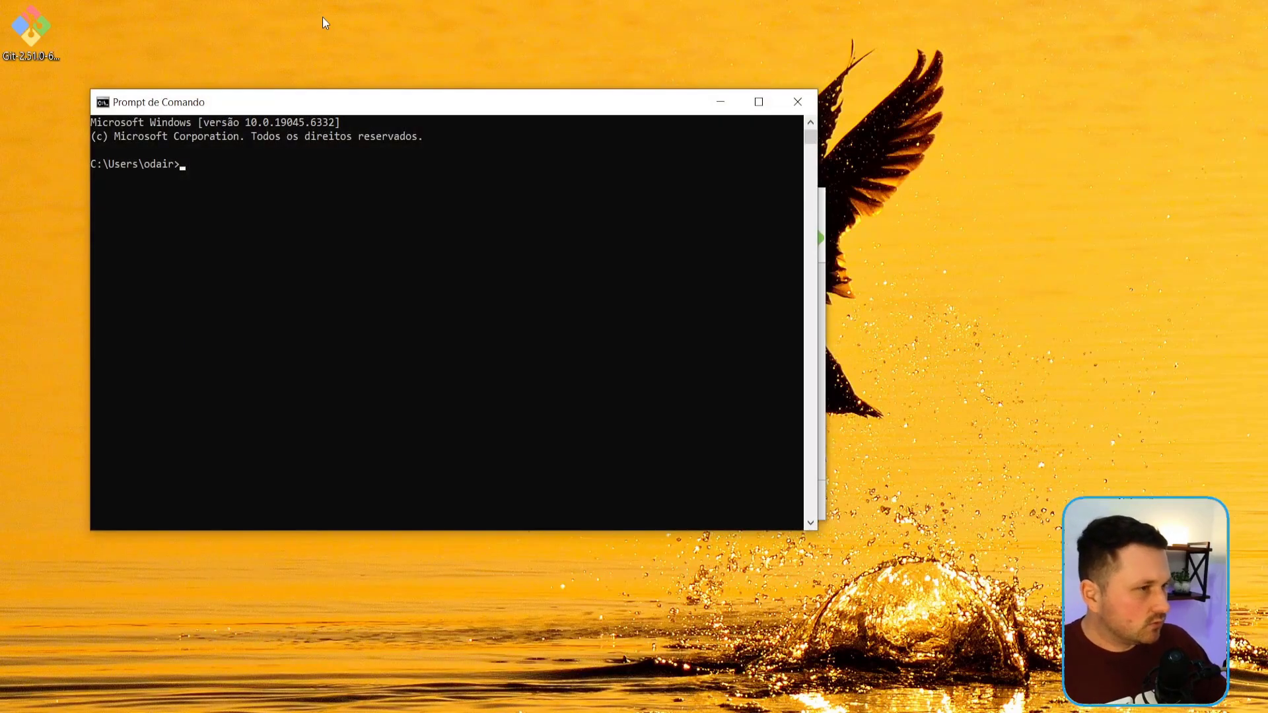
left_click_drag(508, 299, 351, 93)
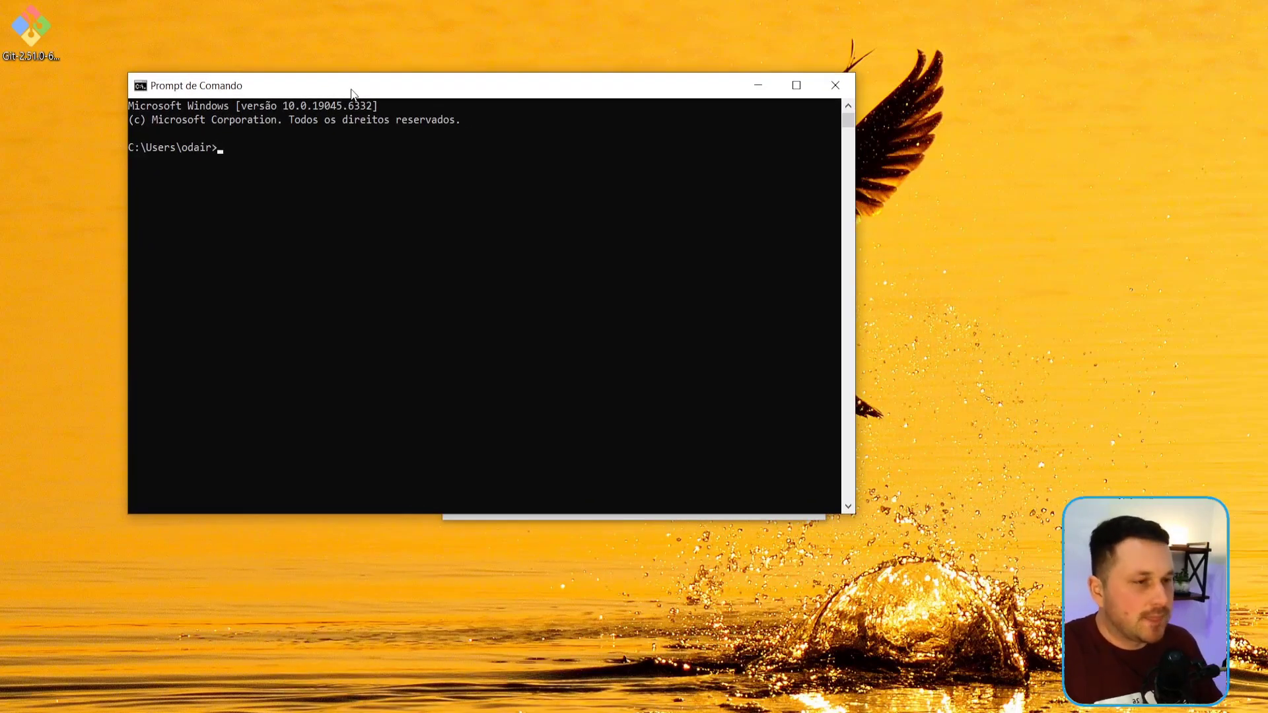
type("git --versio")
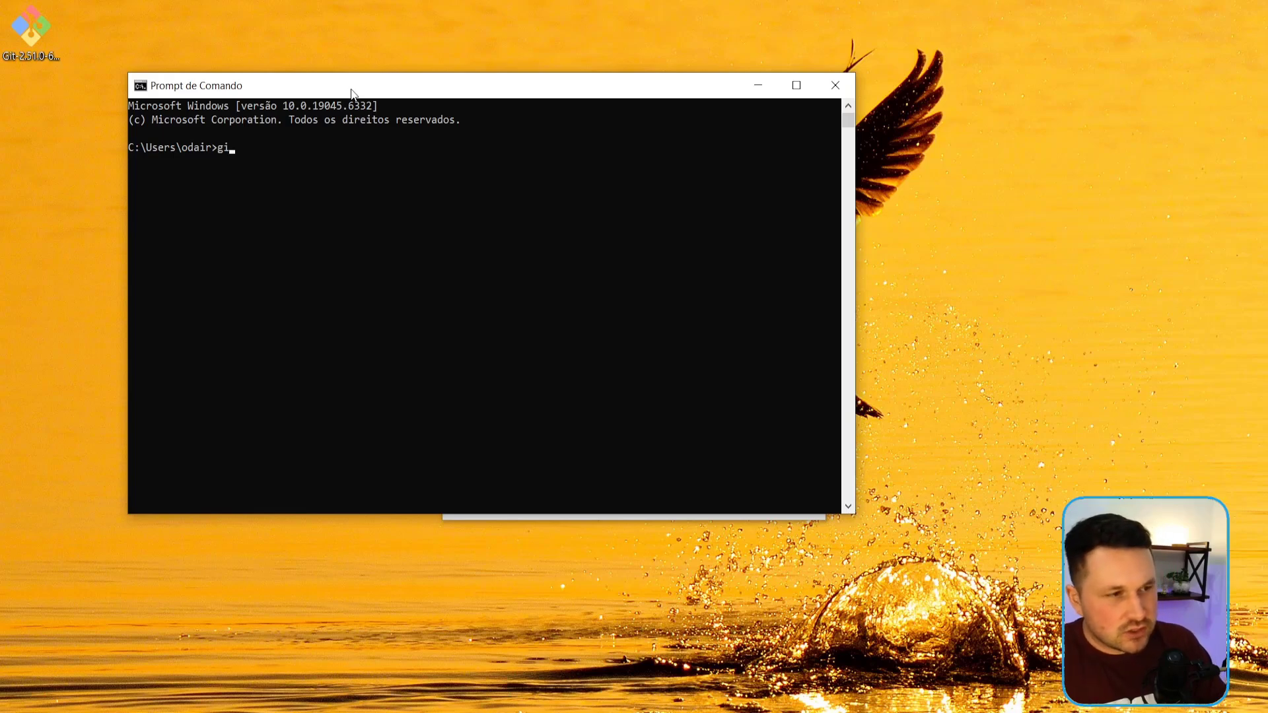
type("n")
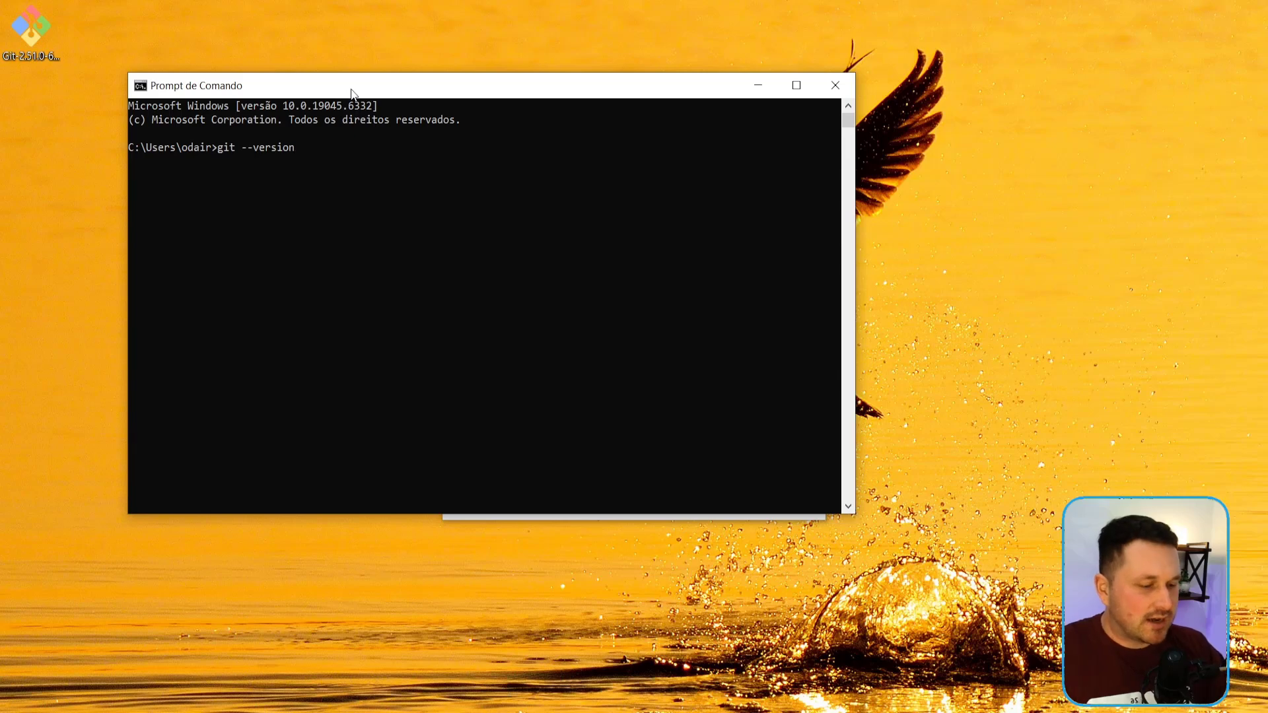
key("Return")
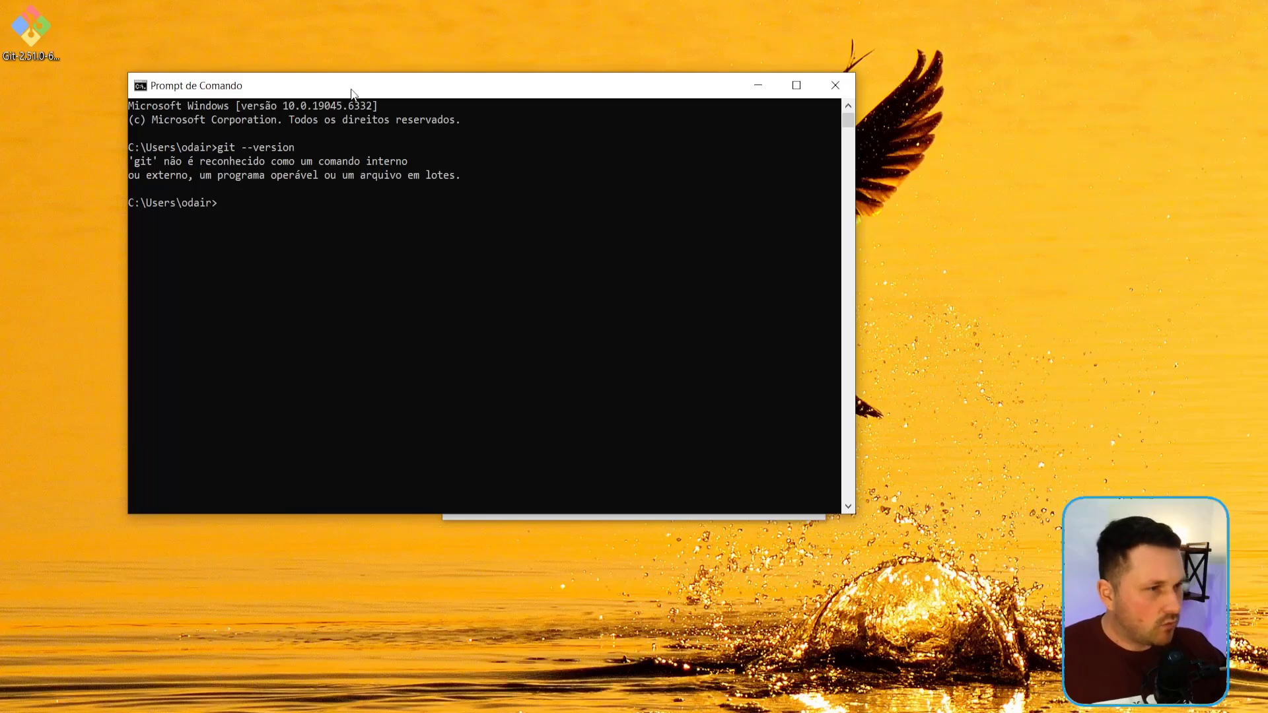
left_click(288, 212)
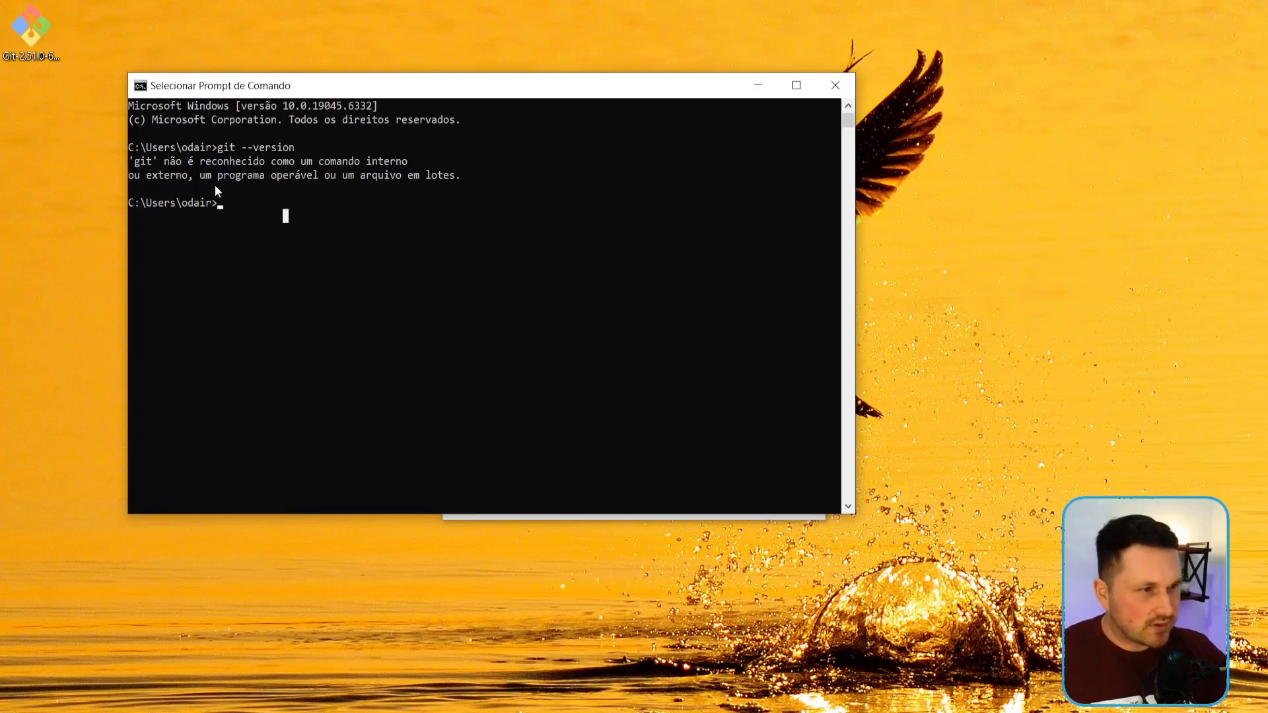
left_click(758, 85)
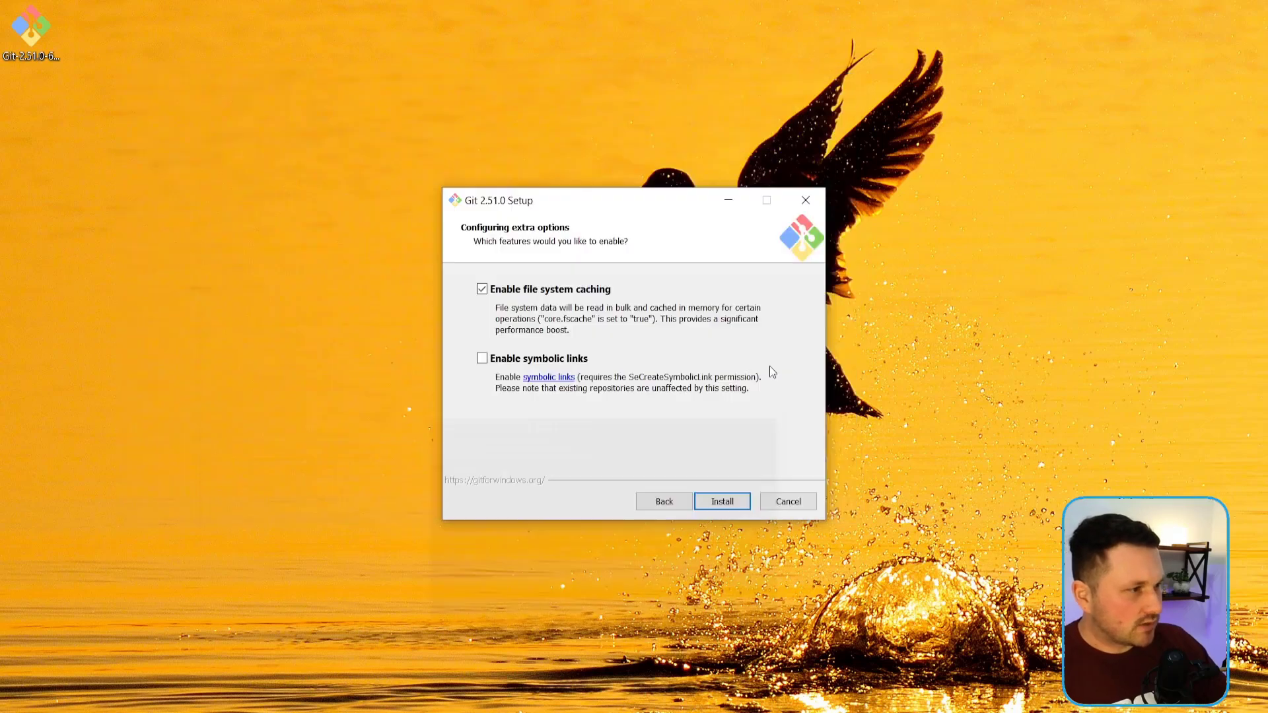
Step: Install Git with file system caching enabled and finish the setup with Git Bash launched, closing the release notes page
left_click(723, 503)
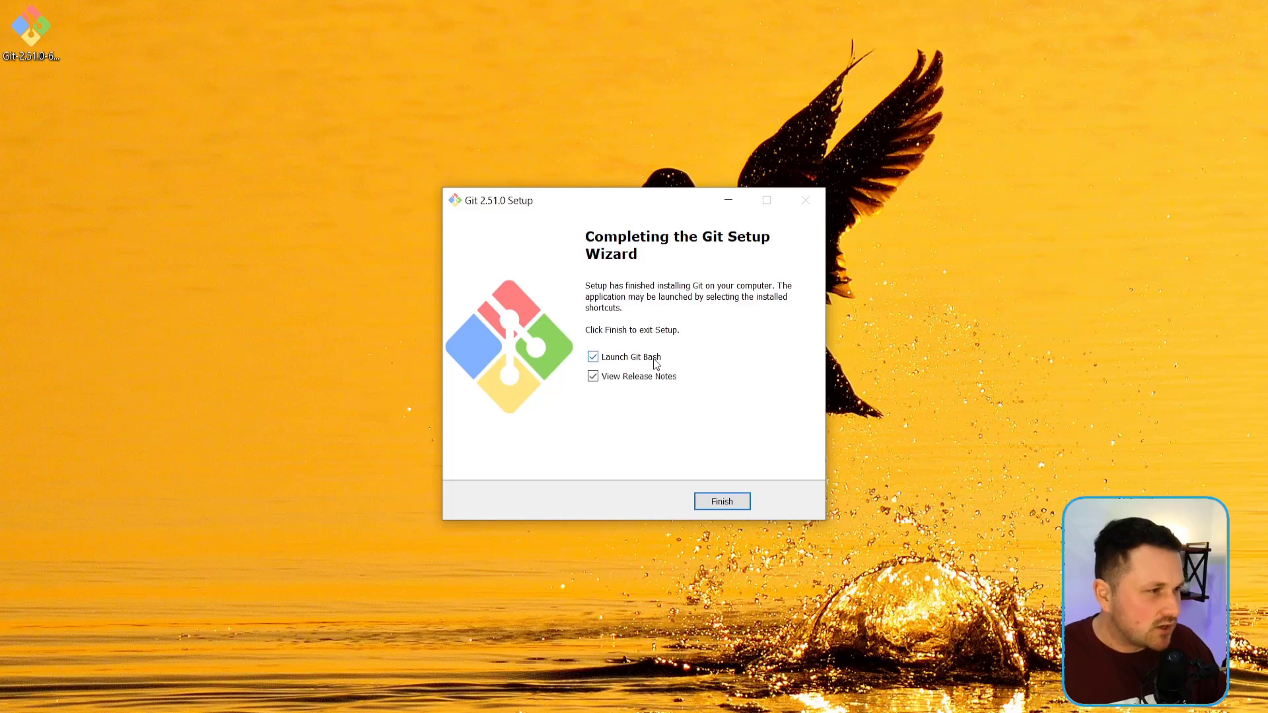
left_click(719, 503)
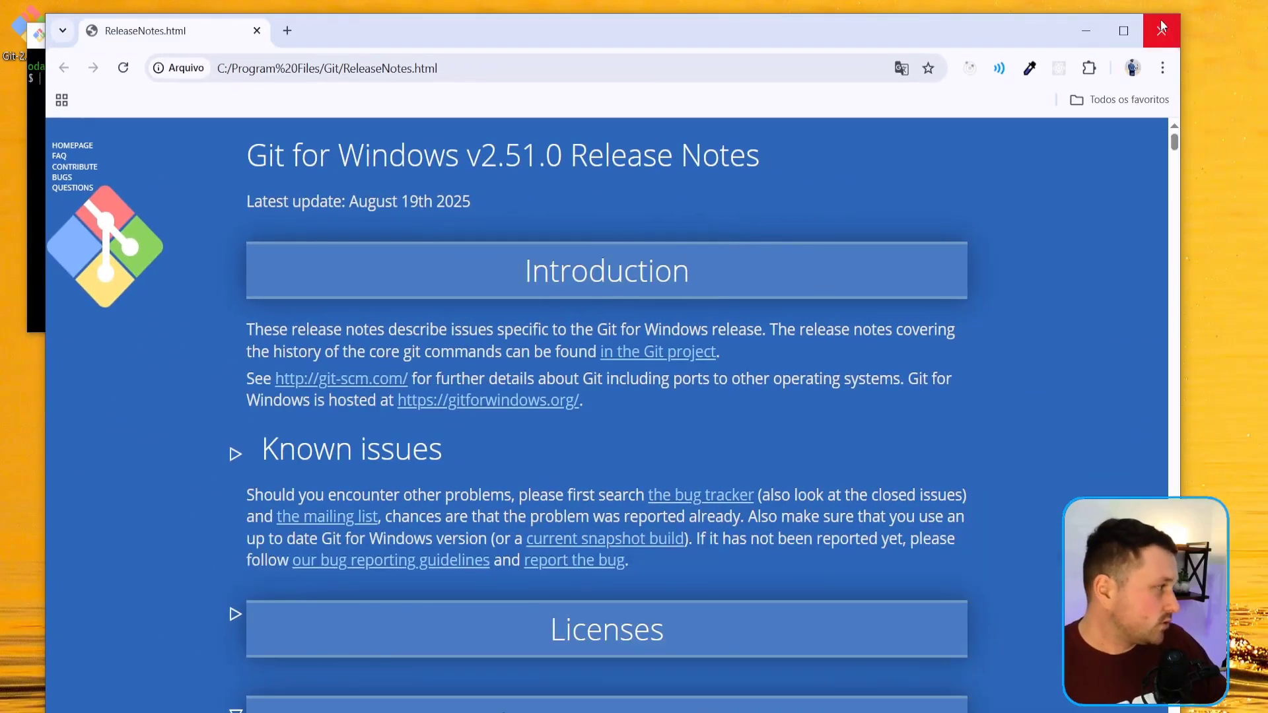
left_click(1160, 29)
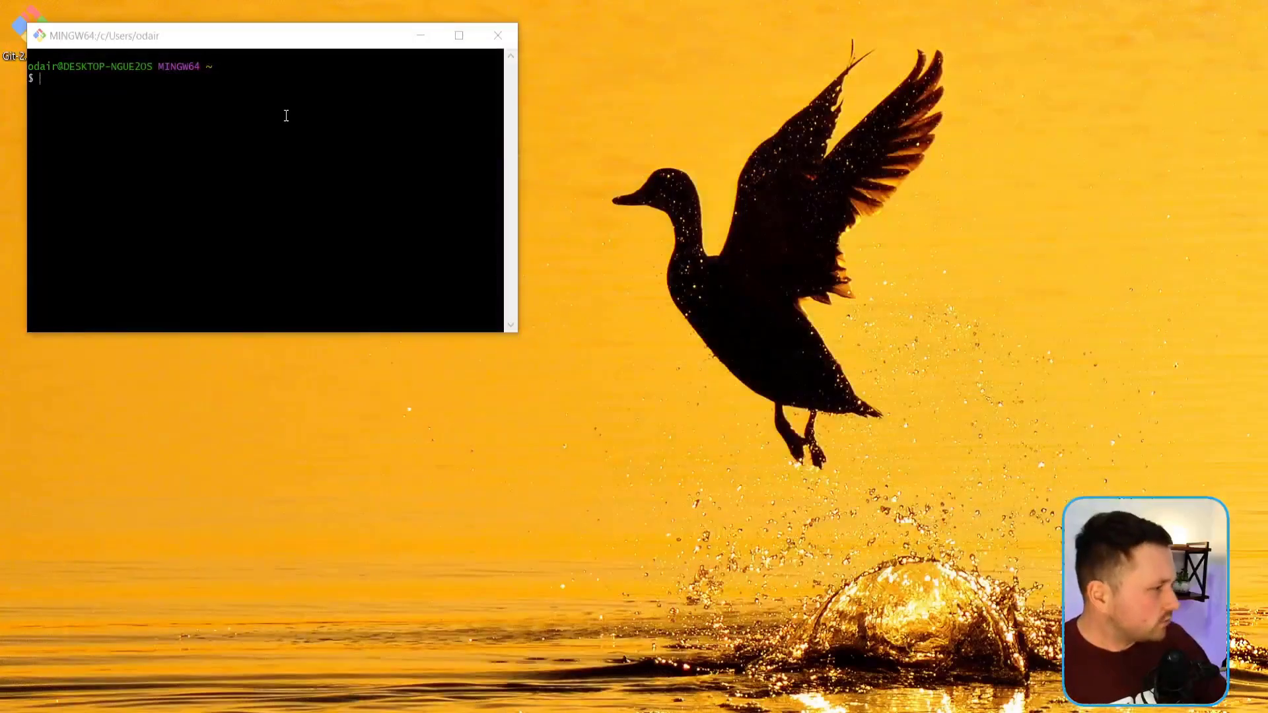
Step: Check the installed Git version in Git Bash with git --version and close the Git Bash window
left_click_drag(242, 41, 592, 64)
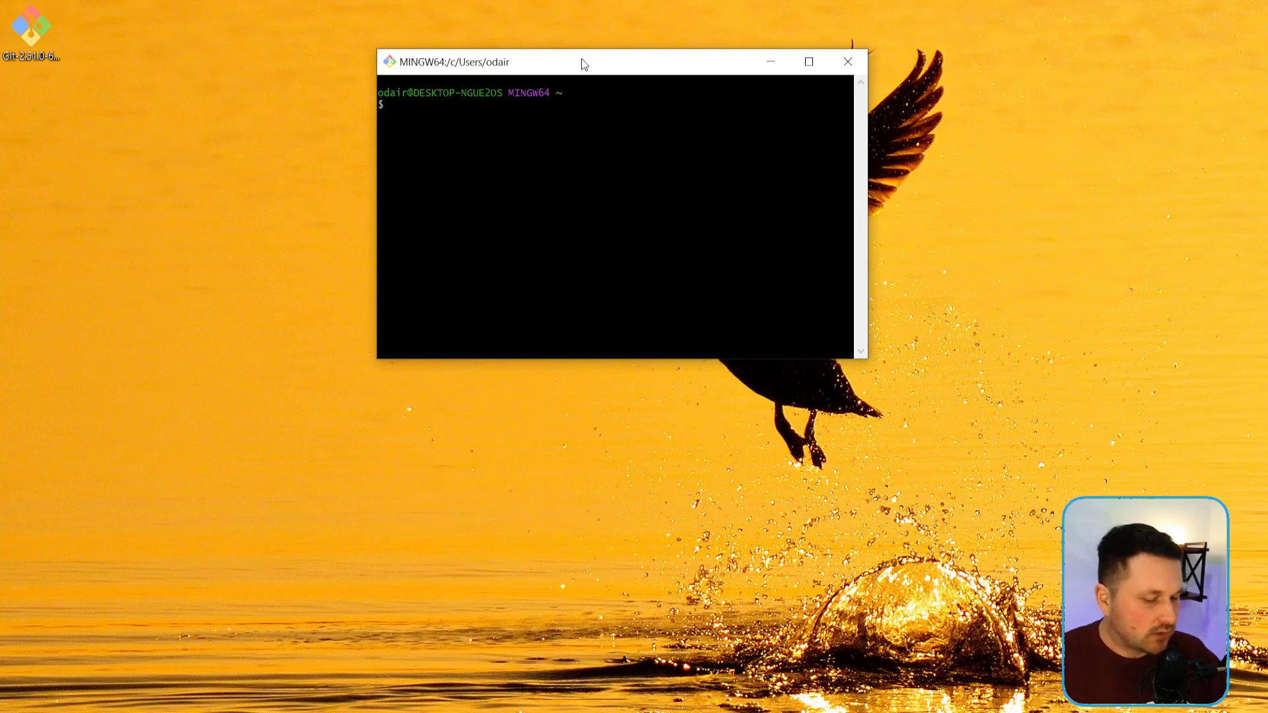
type("git --")
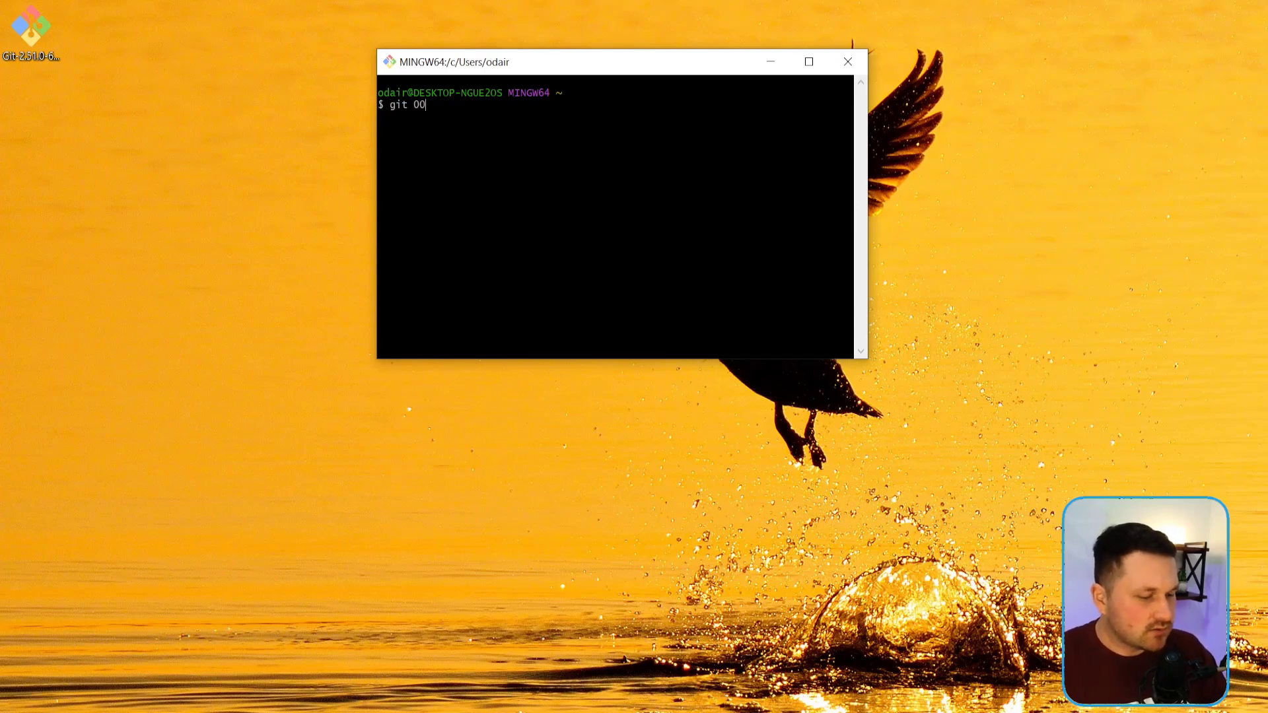
type("version")
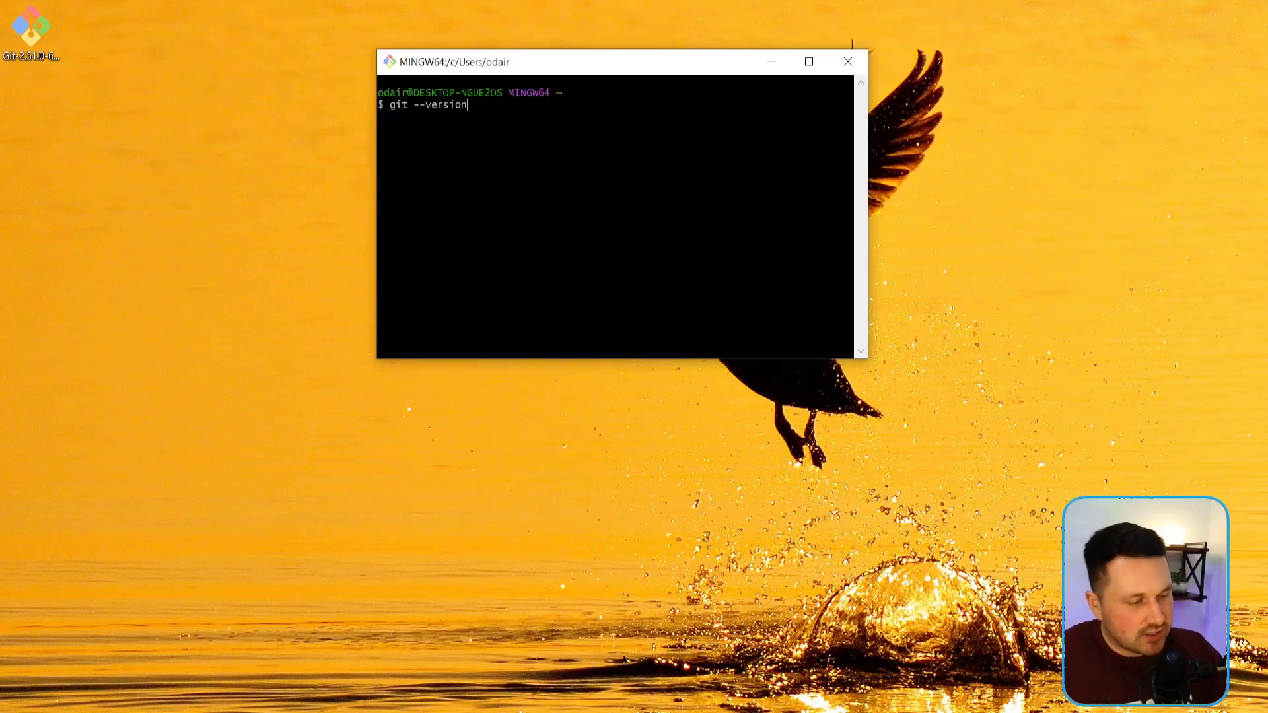
key("Return")
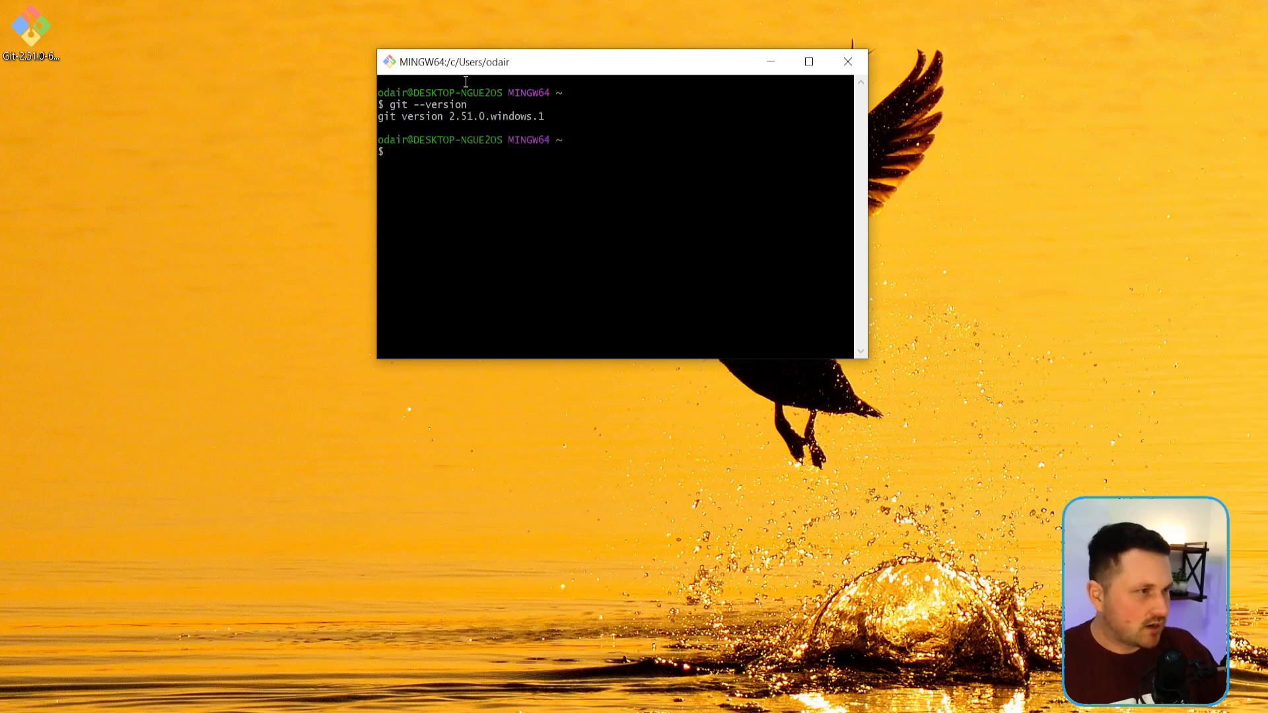
triple_click(543, 119)
left_click(584, 127)
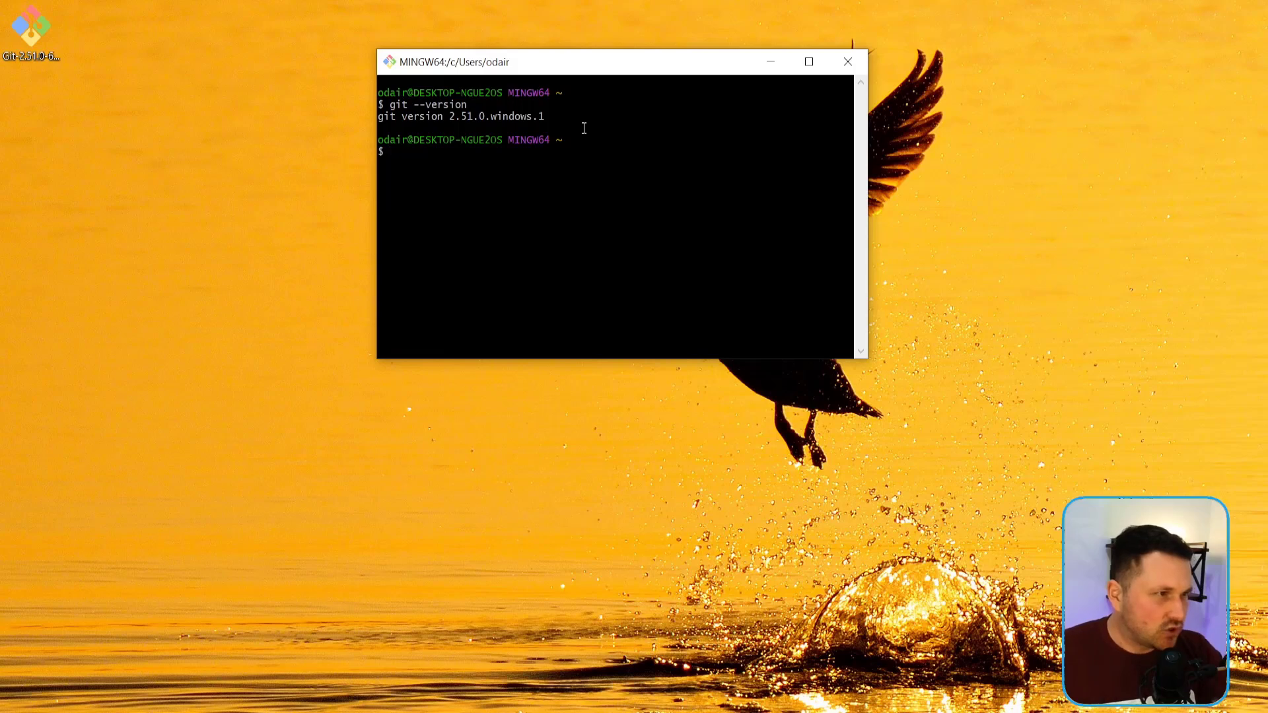
left_click(848, 62)
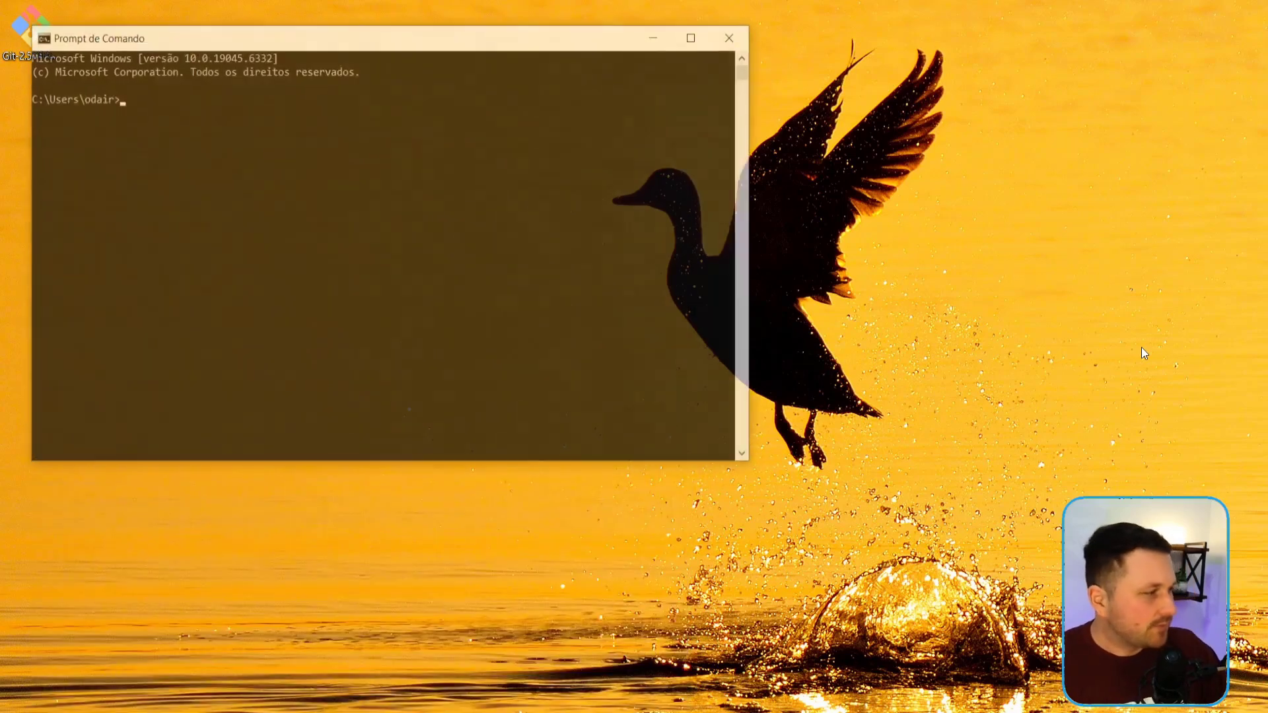
Step: Check the installed Git version in a new Command Prompt window with git --version
type("git --version")
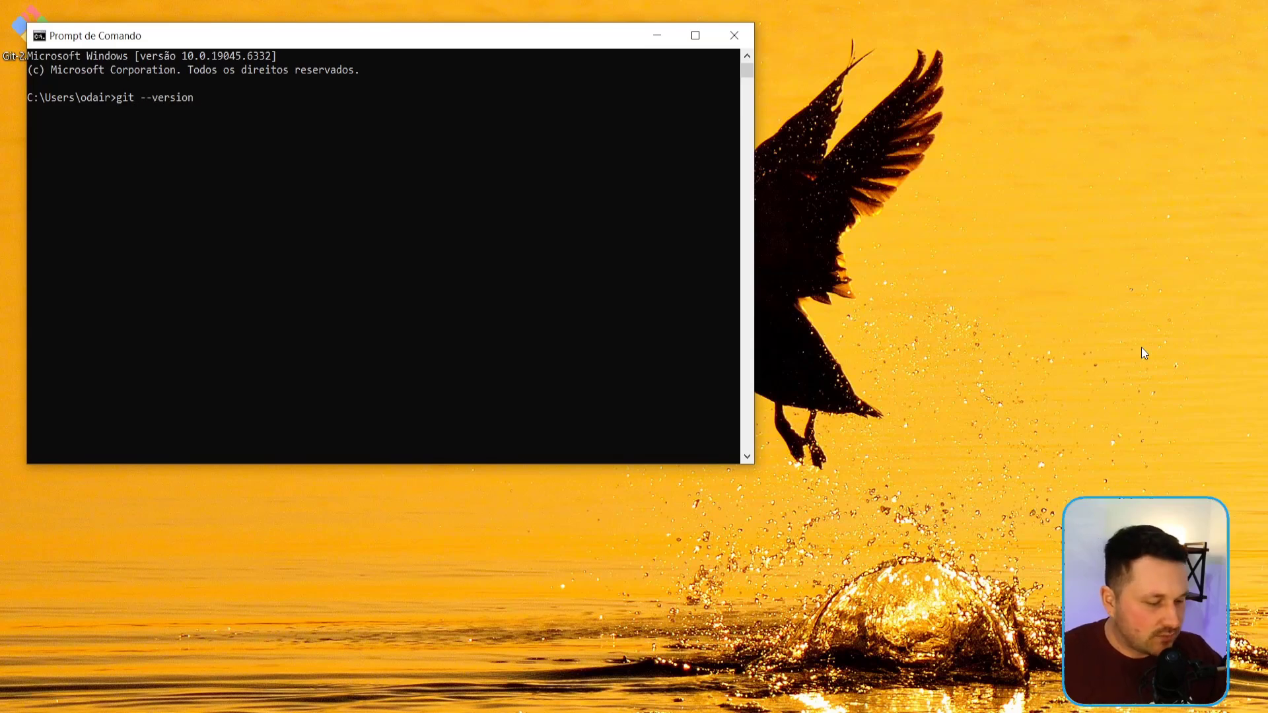
key("Return")
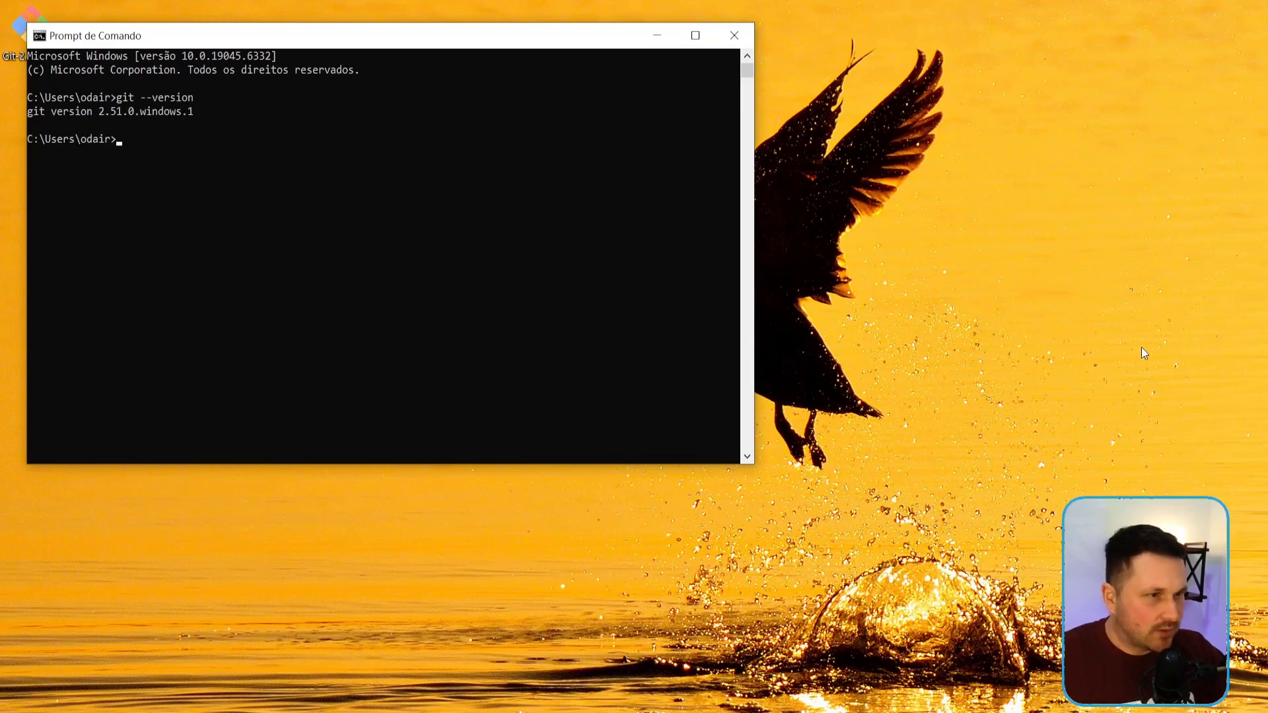